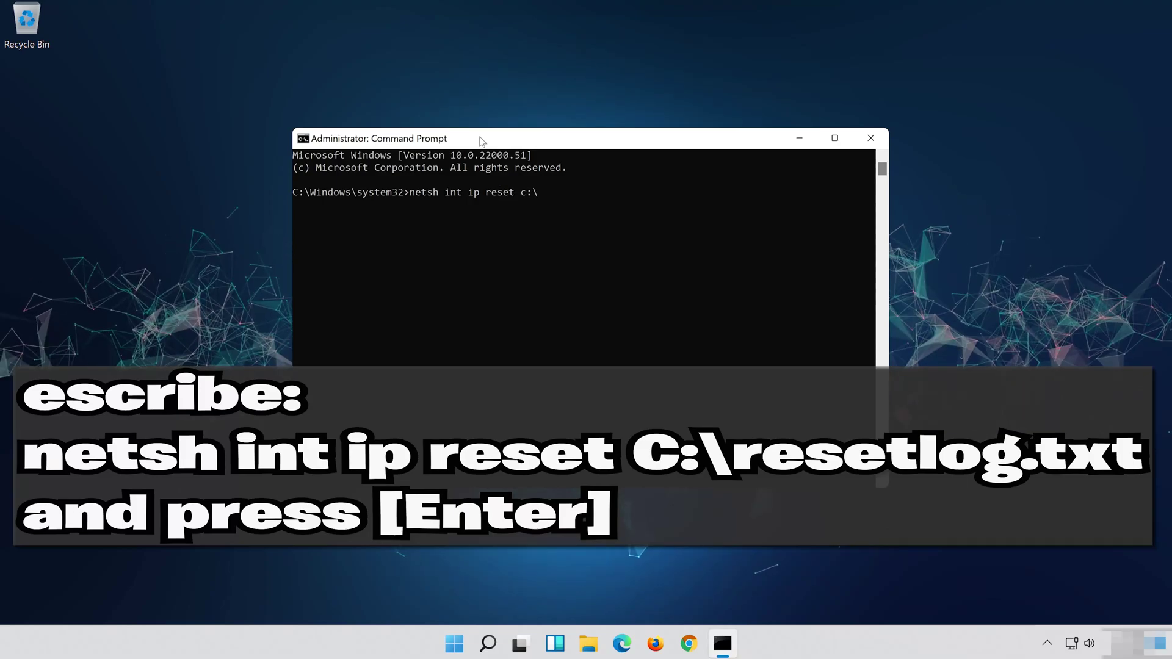
Complete the started command as netsh int ip reset c:\resetlog.txt and run it to reset the IP stack.
{"action": "type", "text": "set"}
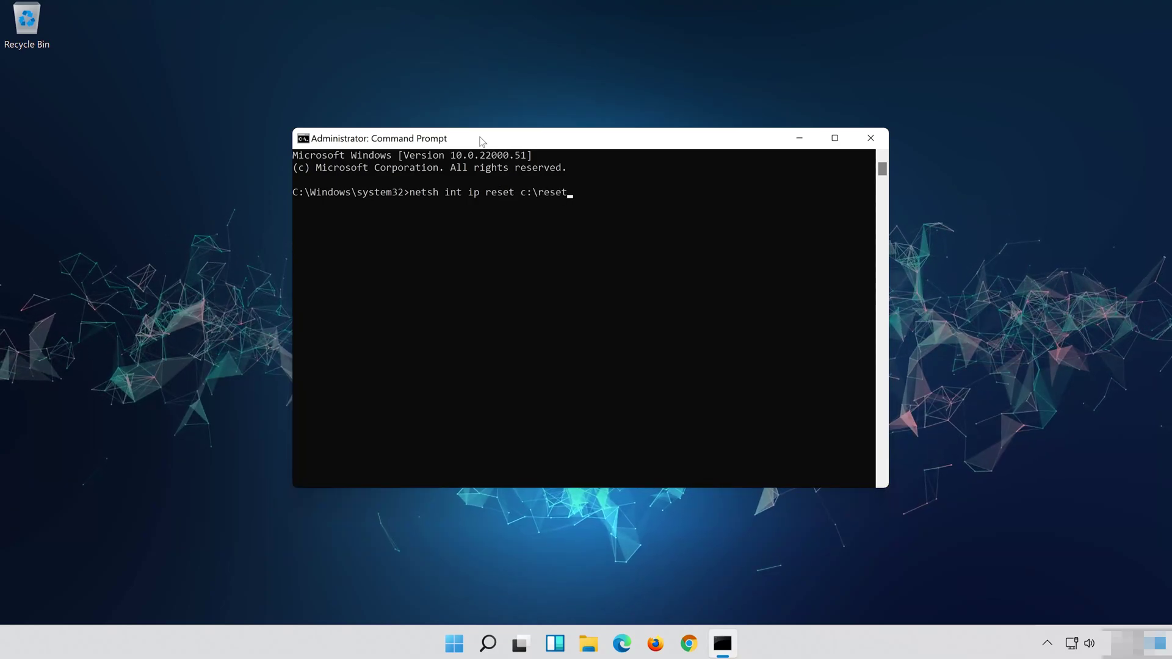
{"action": "type", "text": "log.txt"}
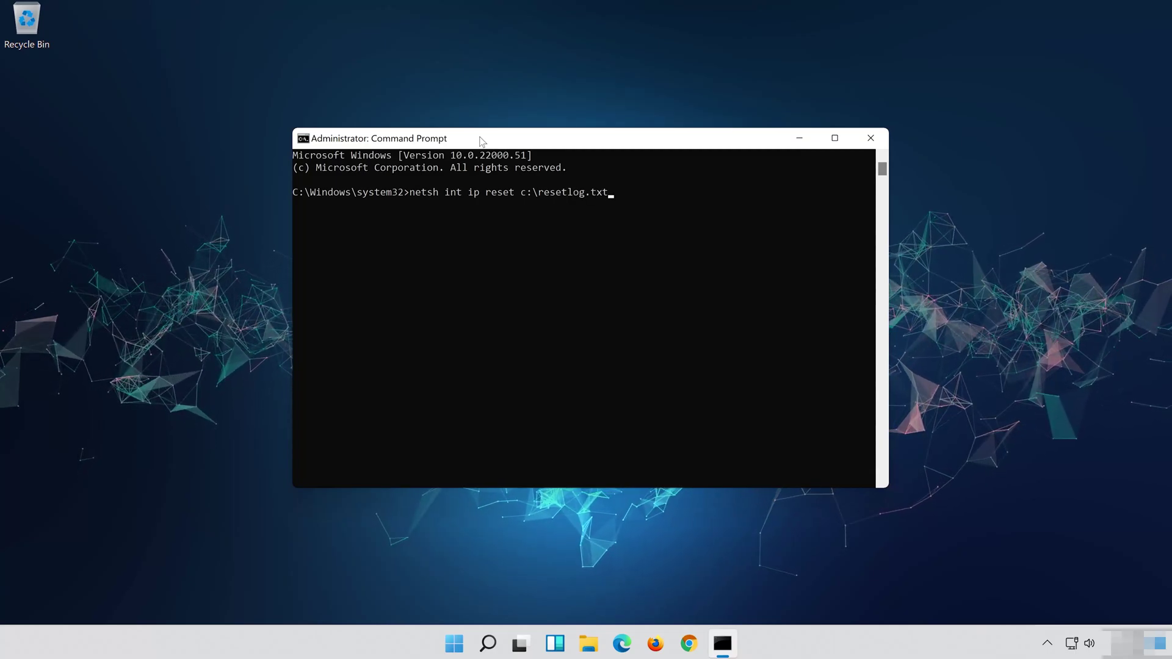
{"action": "key", "text": "Return"}
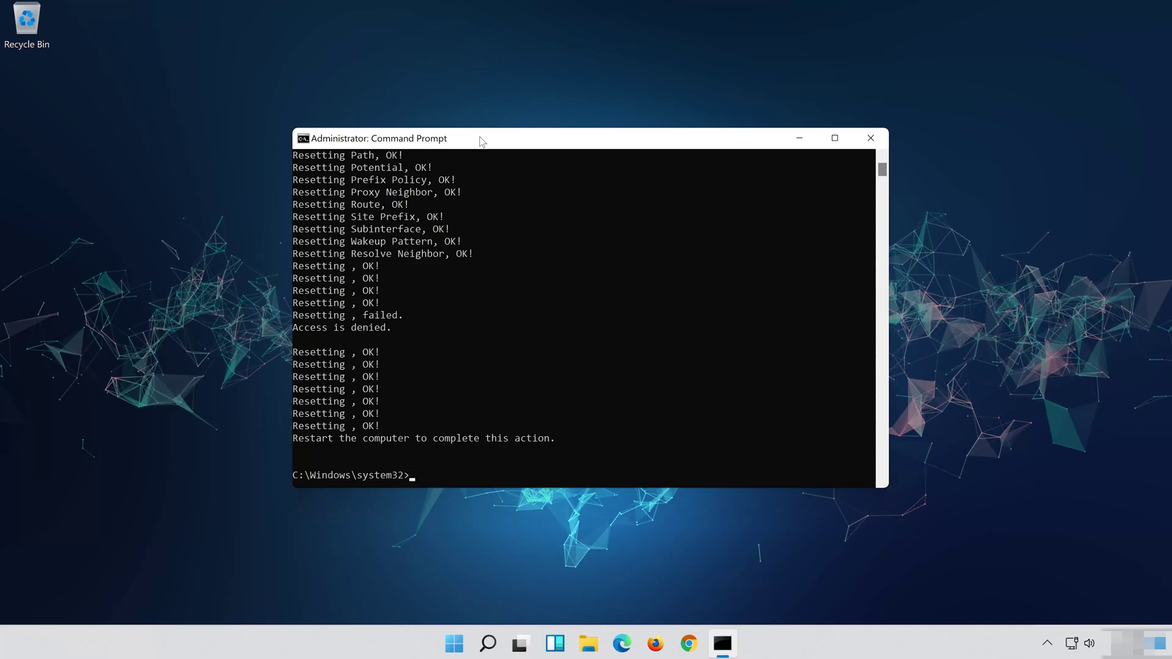
Reset the Winsock catalog by running netsh winsock reset.
{"action": "type", "text": "nr"}
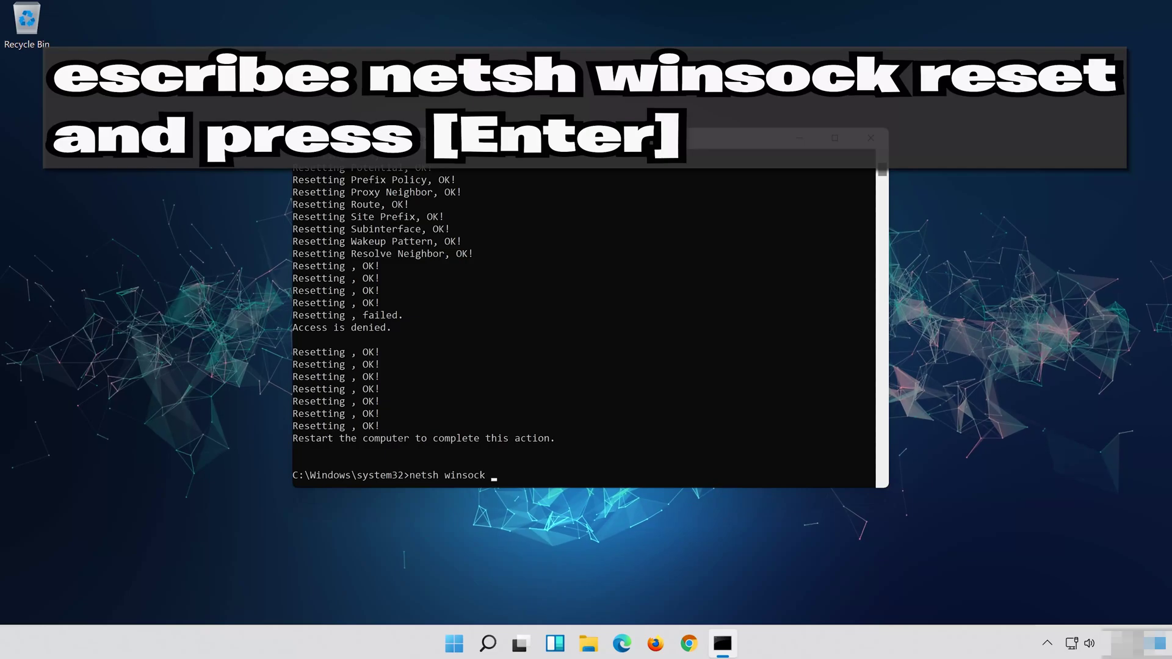
{"action": "type", "text": "set"}
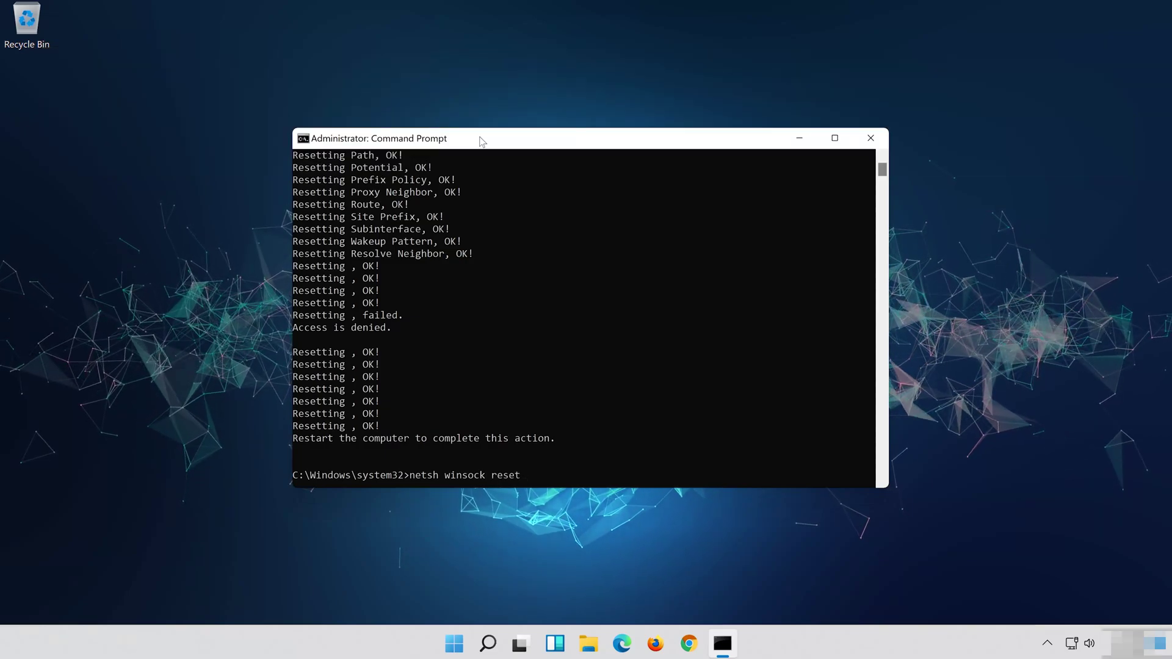
{"action": "key", "text": "Return"}
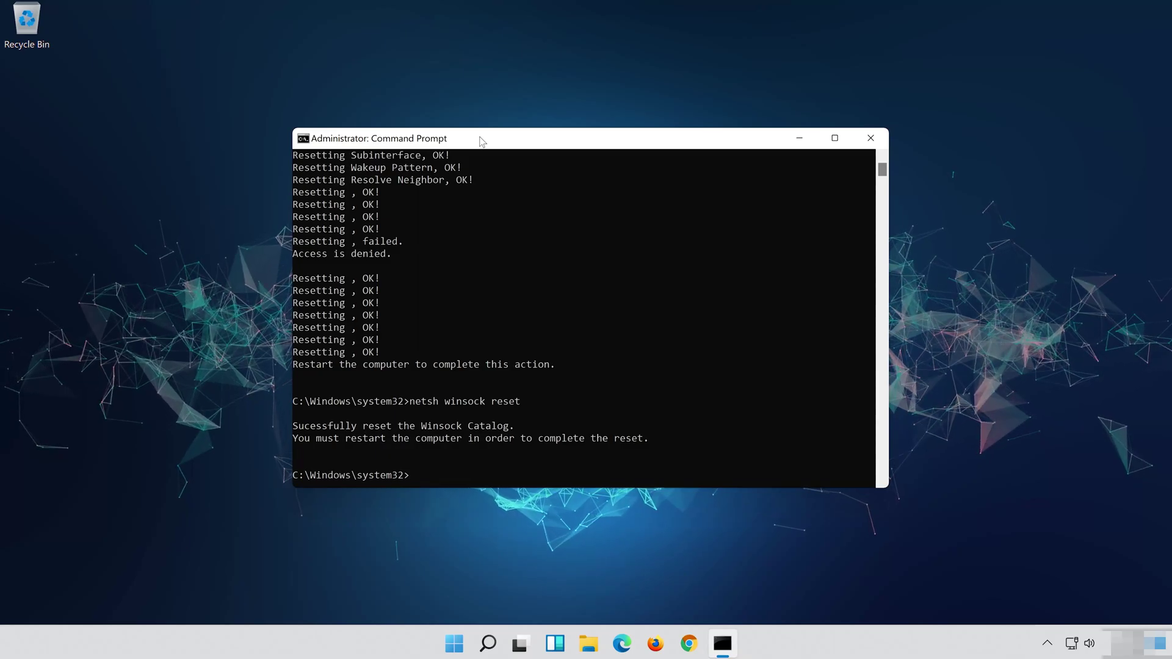
Flush the DNS resolver cache with ipconfig /flushdns and close the command session with exit.
{"action": "type", "text": "ipconfig /"}
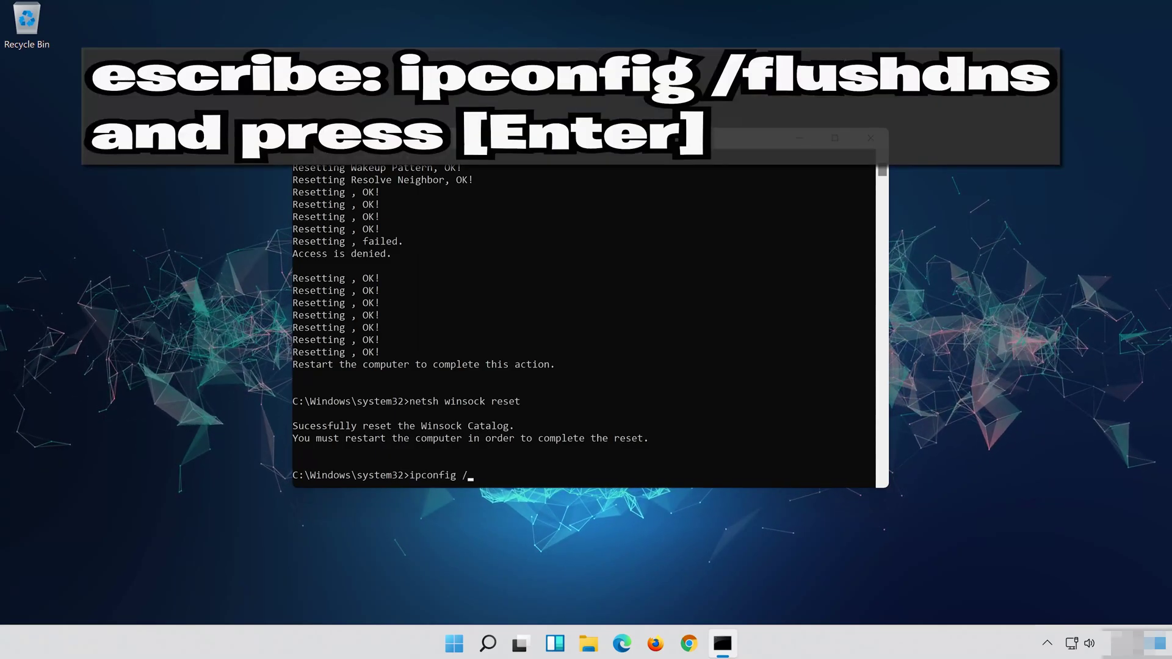
{"action": "type", "text": "flushdns"}
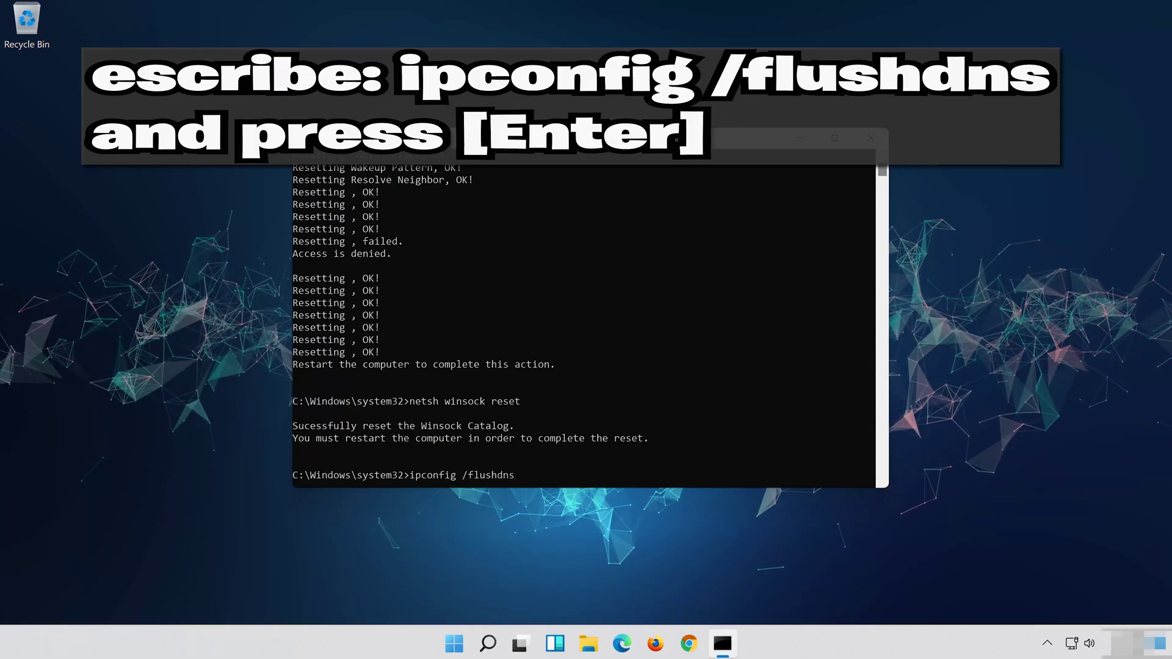
{"action": "key", "text": "Return"}
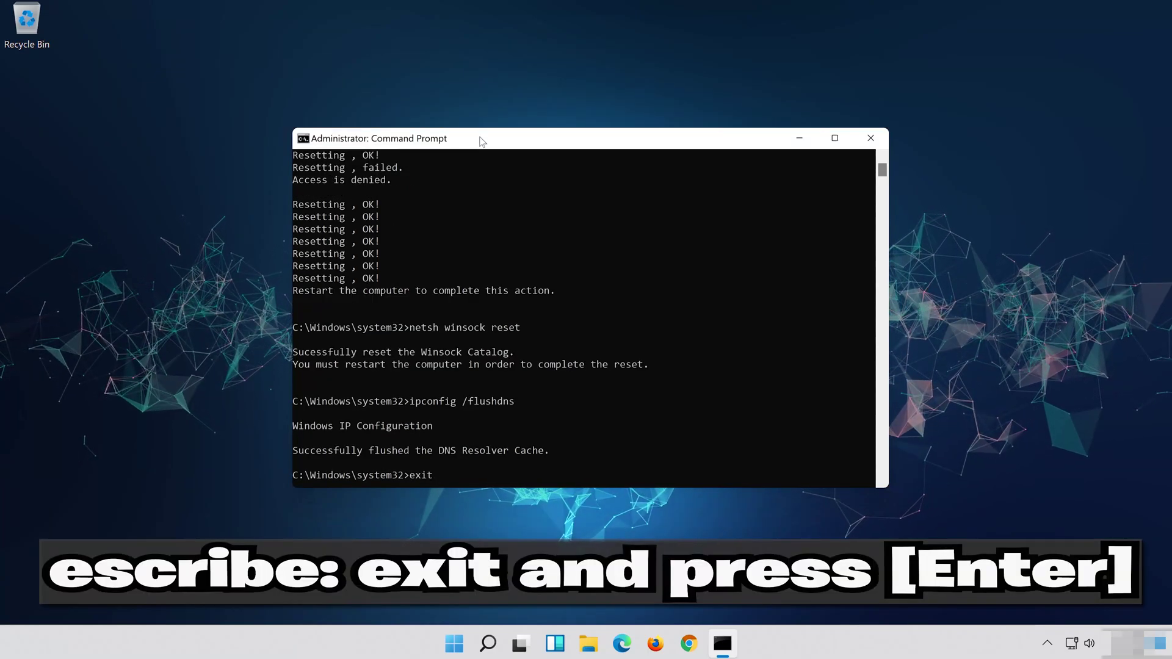
{"action": "type", "text": "exit"}
{"action": "key", "text": "Return"}
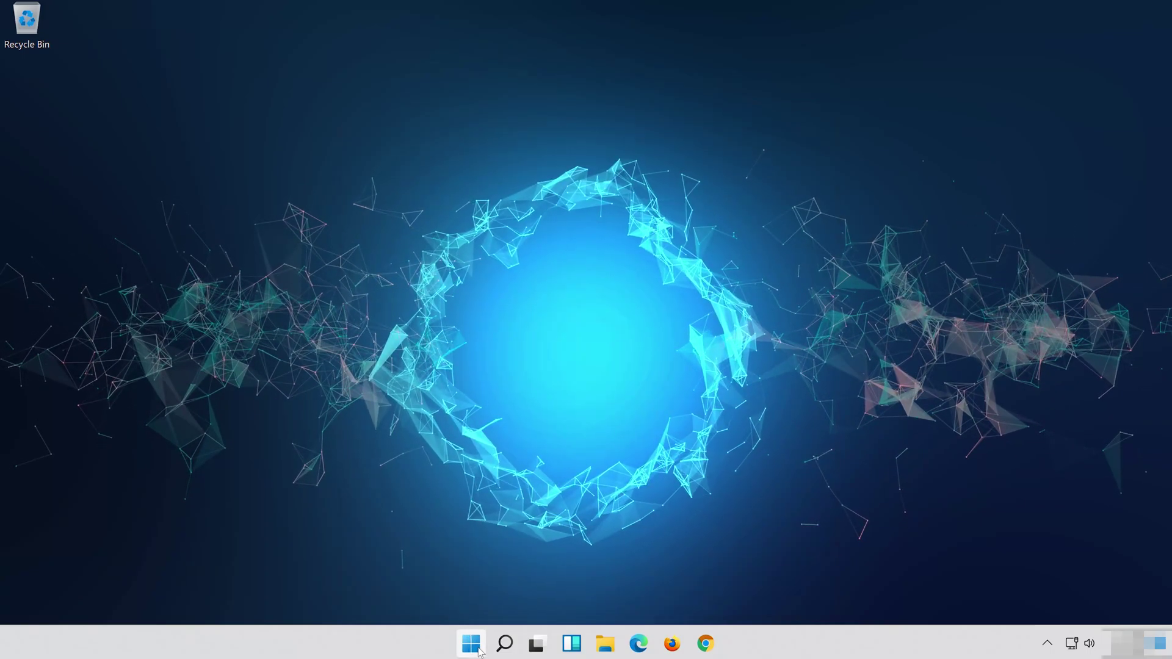
Restart the computer from the Windows power options.
{"action": "left_click", "coordinate": [472, 644]}
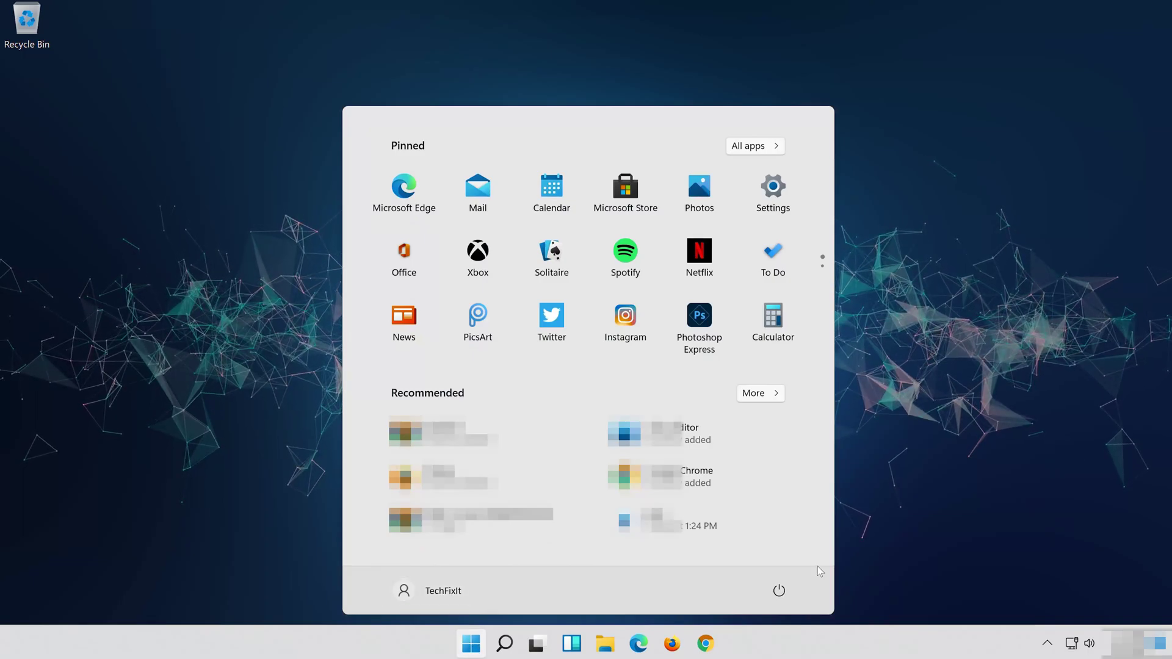
{"action": "left_click", "coordinate": [779, 591]}
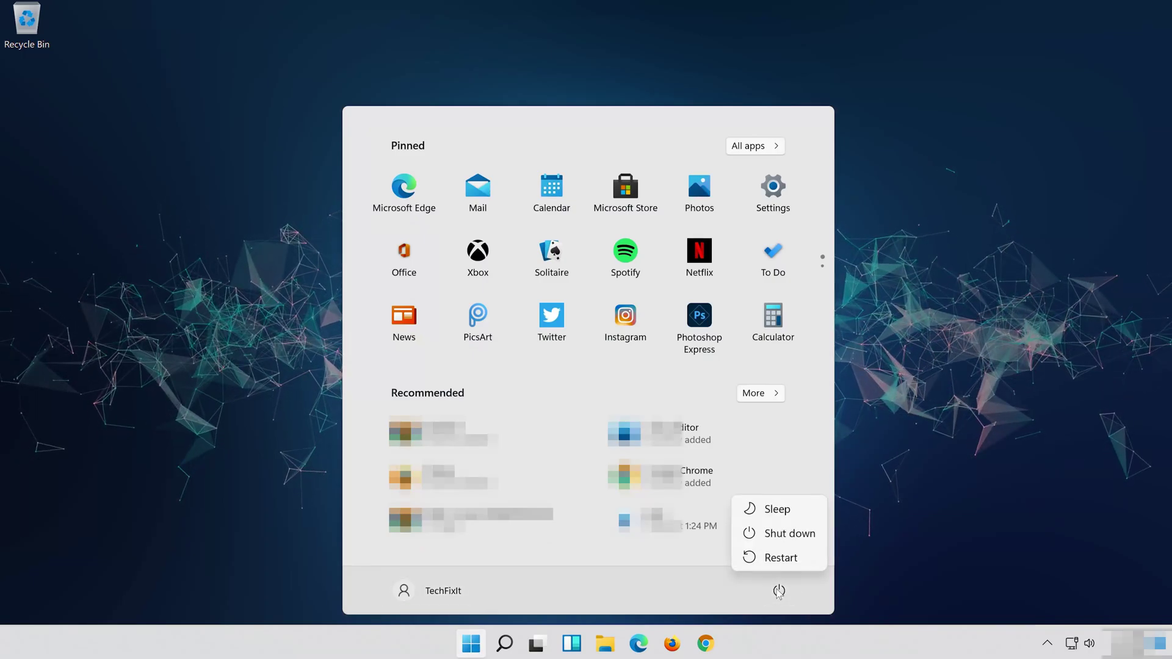
{"action": "left_click", "coordinate": [779, 558]}
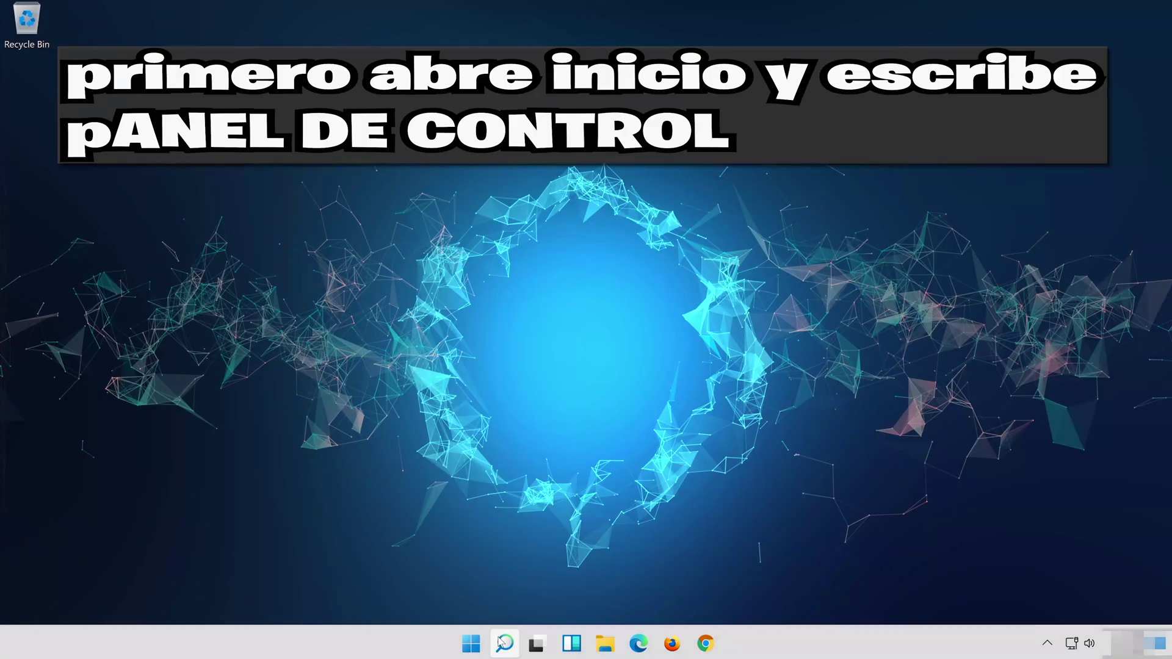
Search Windows for control panel, launch Control Panel and go to its Network and Sharing Center.
{"action": "left_click", "coordinate": [504, 643]}
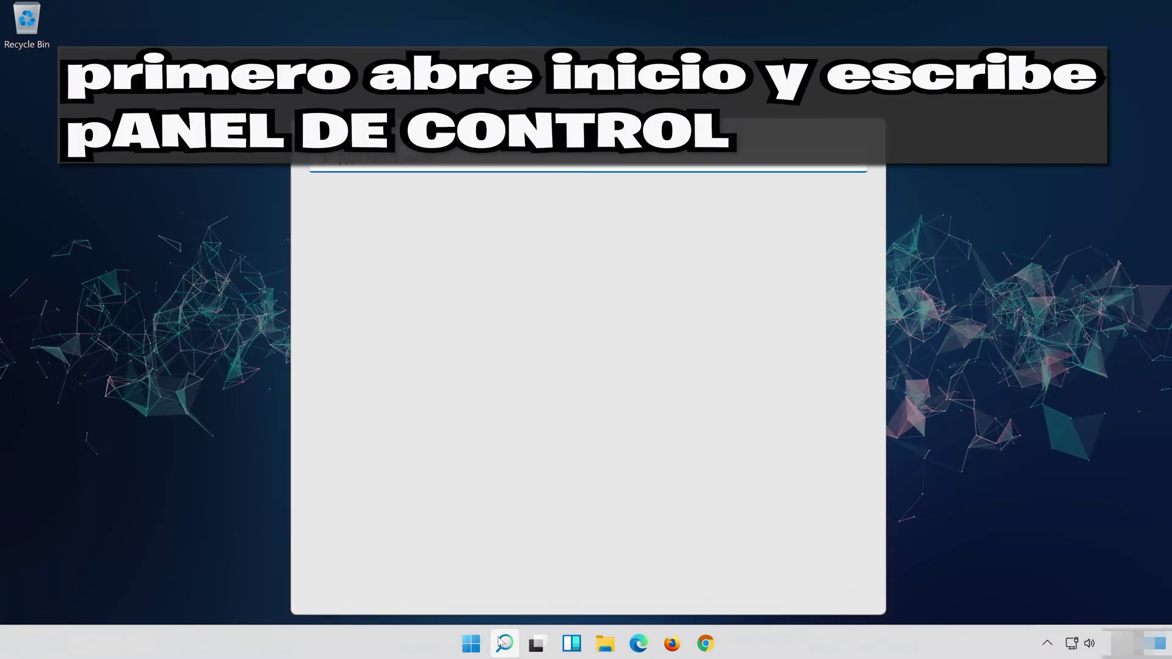
{"action": "type", "text": "c"}
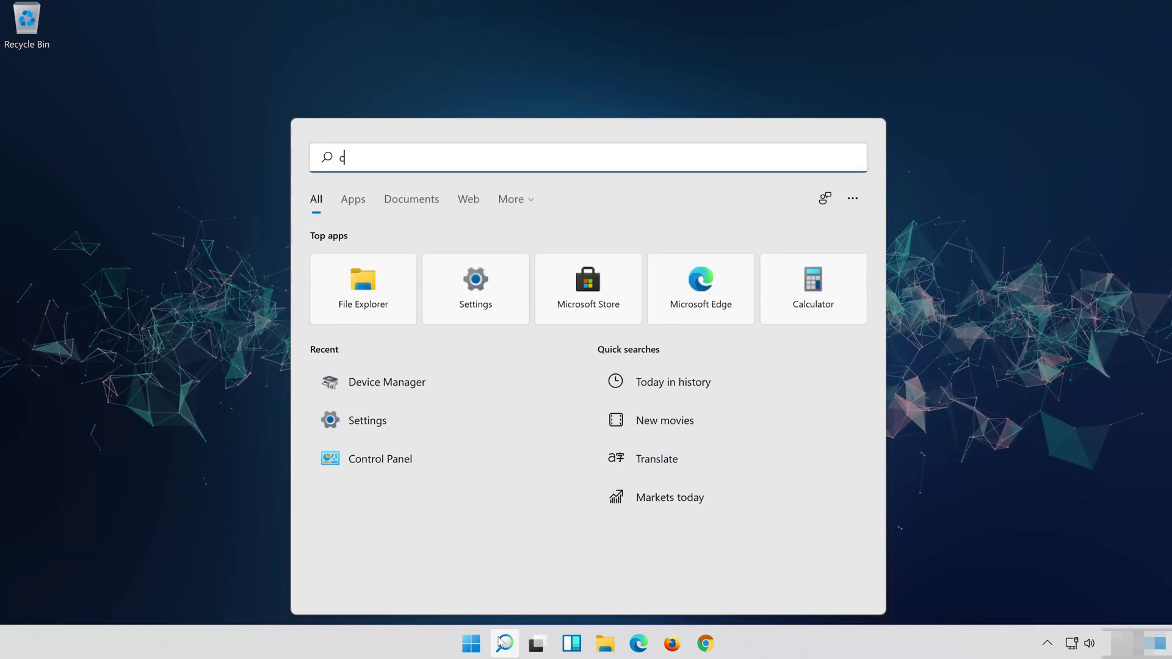
{"action": "type", "text": "ontrol panel"}
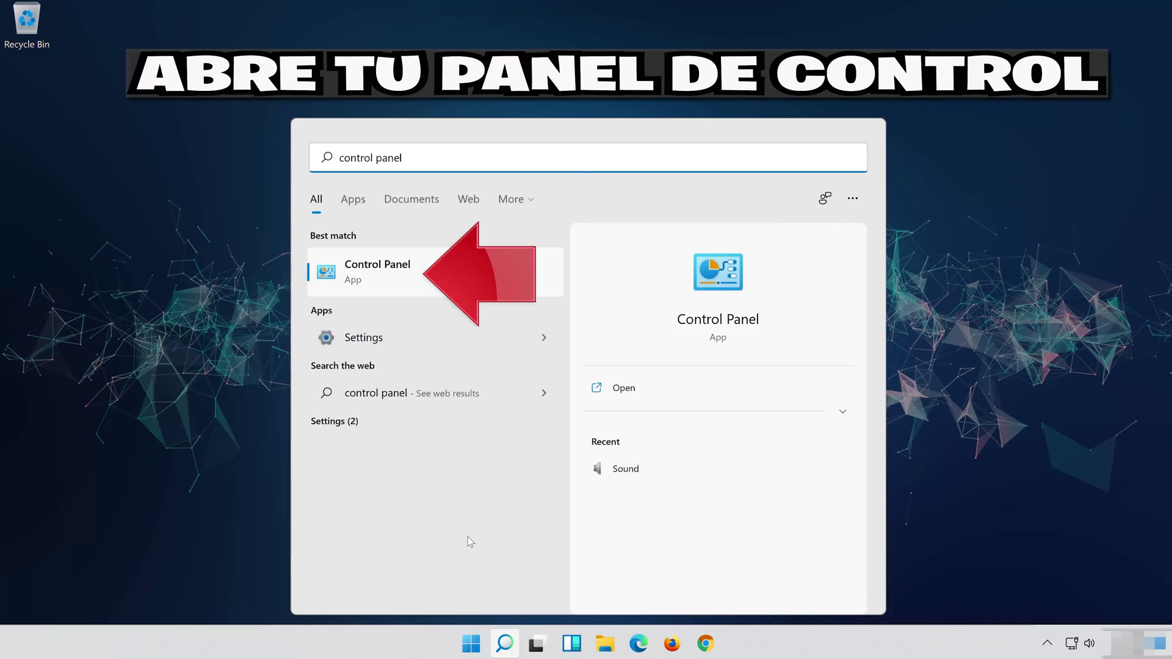
{"action": "left_click", "coordinate": [430, 291]}
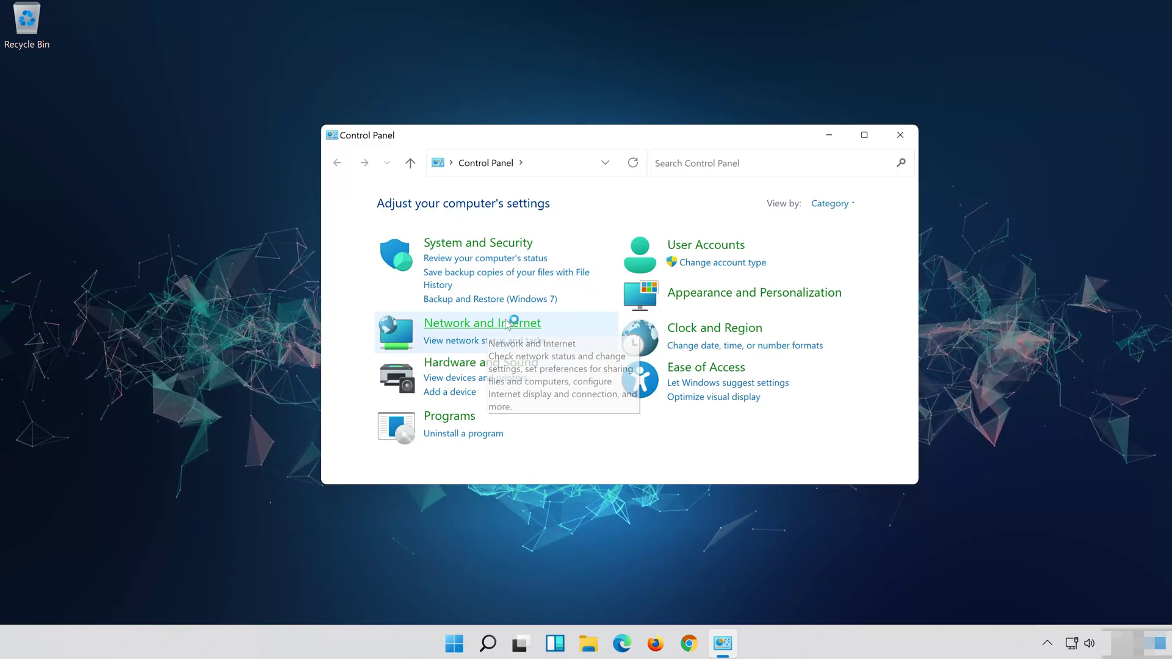
{"action": "left_click", "coordinate": [506, 324]}
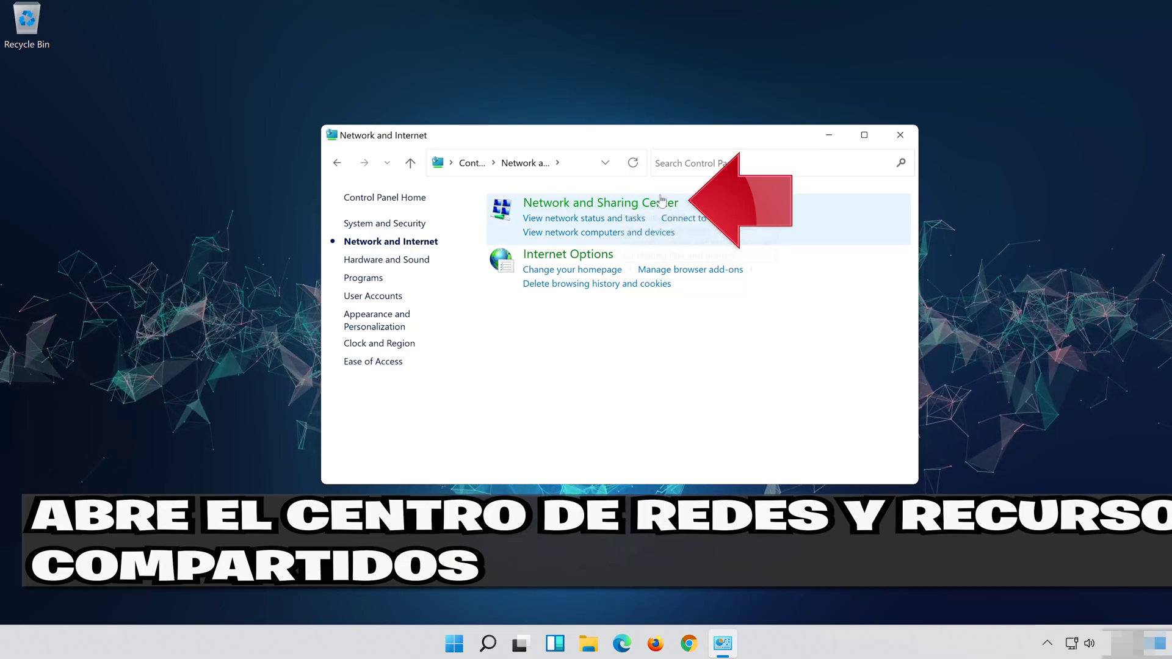
{"action": "left_click", "coordinate": [571, 204]}
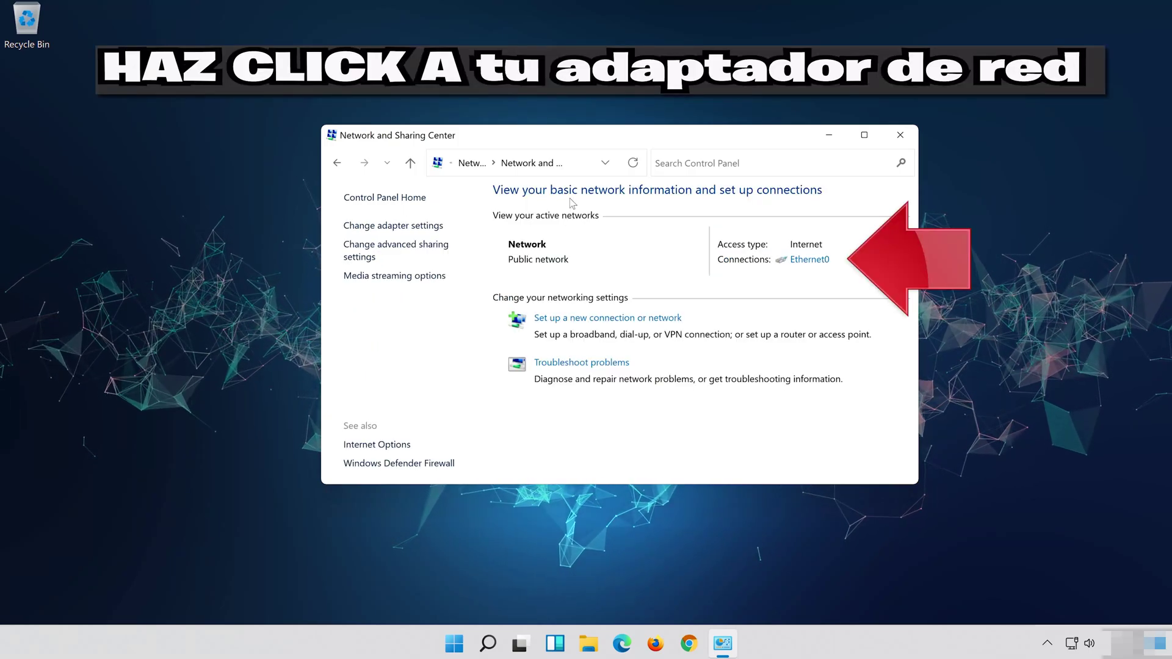
Open the Internet Protocol Version 4 (TCP/IPv4) properties of the Ethernet0 connection.
{"action": "left_click", "coordinate": [798, 263]}
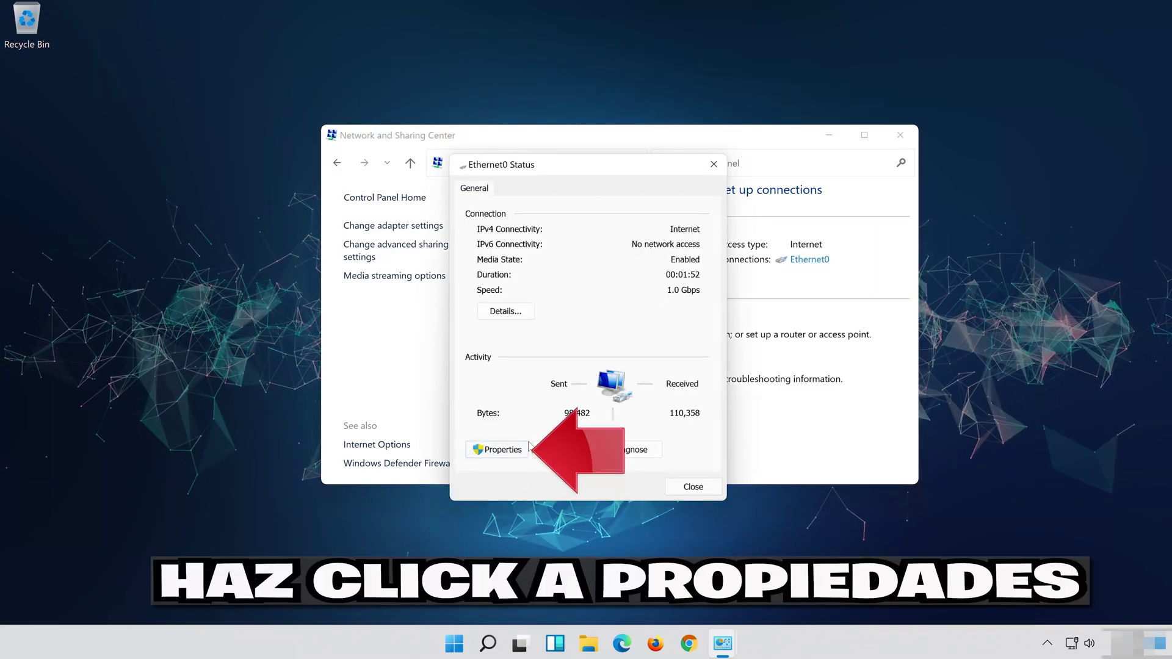
{"action": "left_click", "coordinate": [499, 453]}
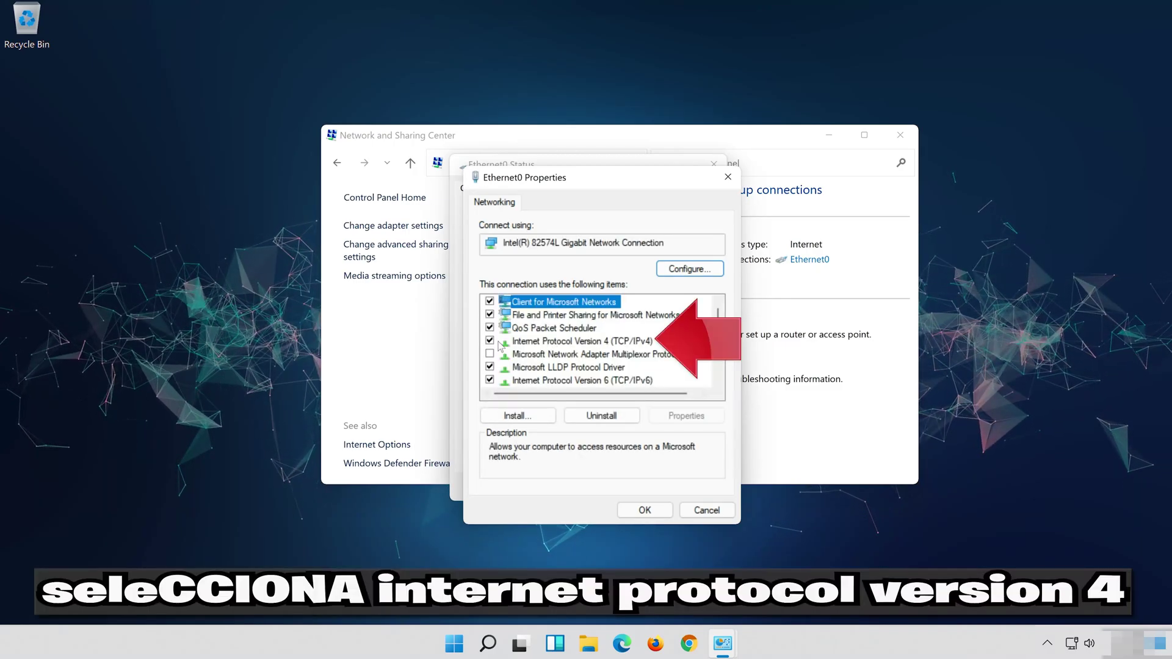
{"action": "left_click", "coordinate": [552, 343]}
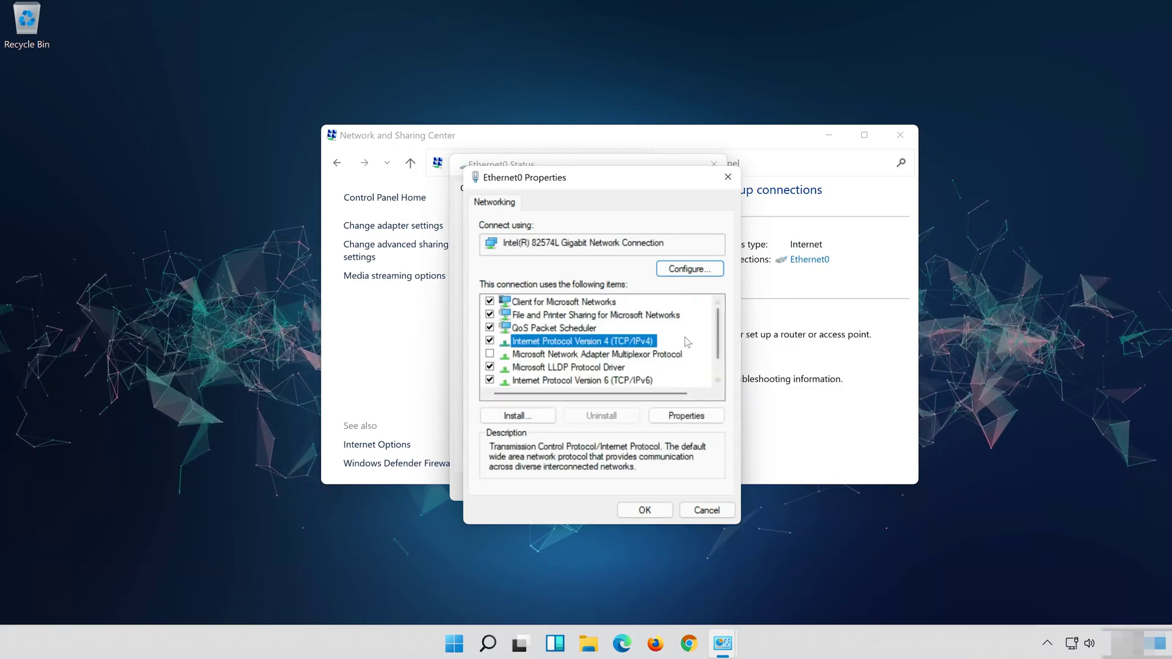
{"action": "left_click", "coordinate": [686, 420]}
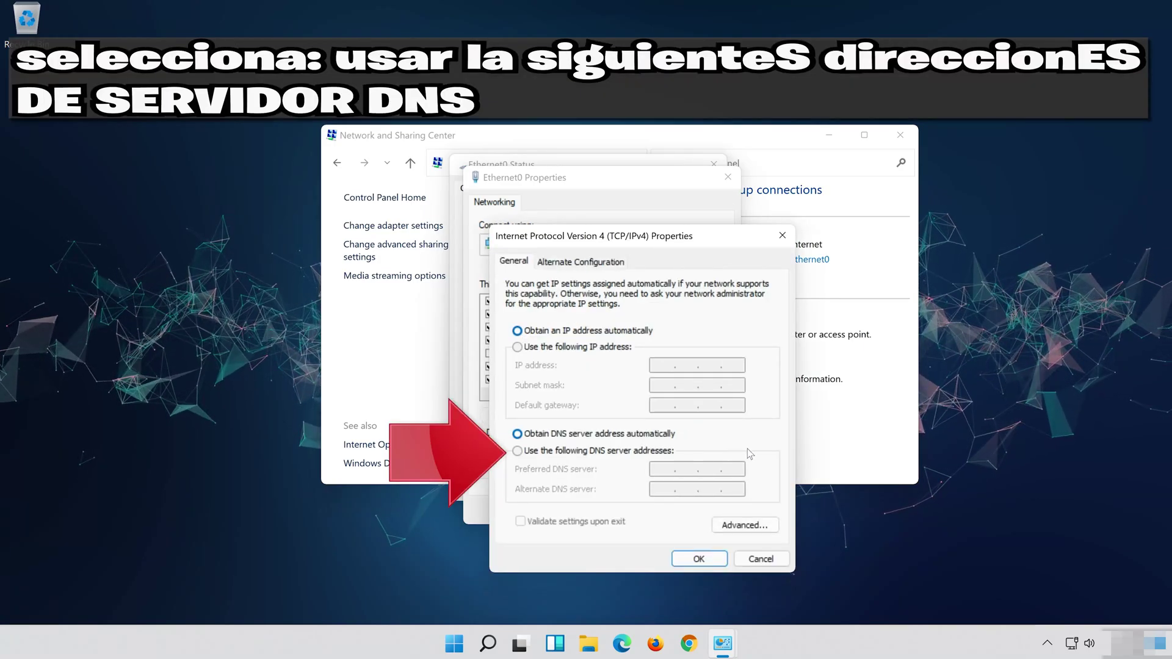
Use custom DNS servers with 8.8.8.8 as preferred and 8.8.4.4 as alternate, and accept the IPv4 settings.
{"action": "left_click", "coordinate": [517, 451]}
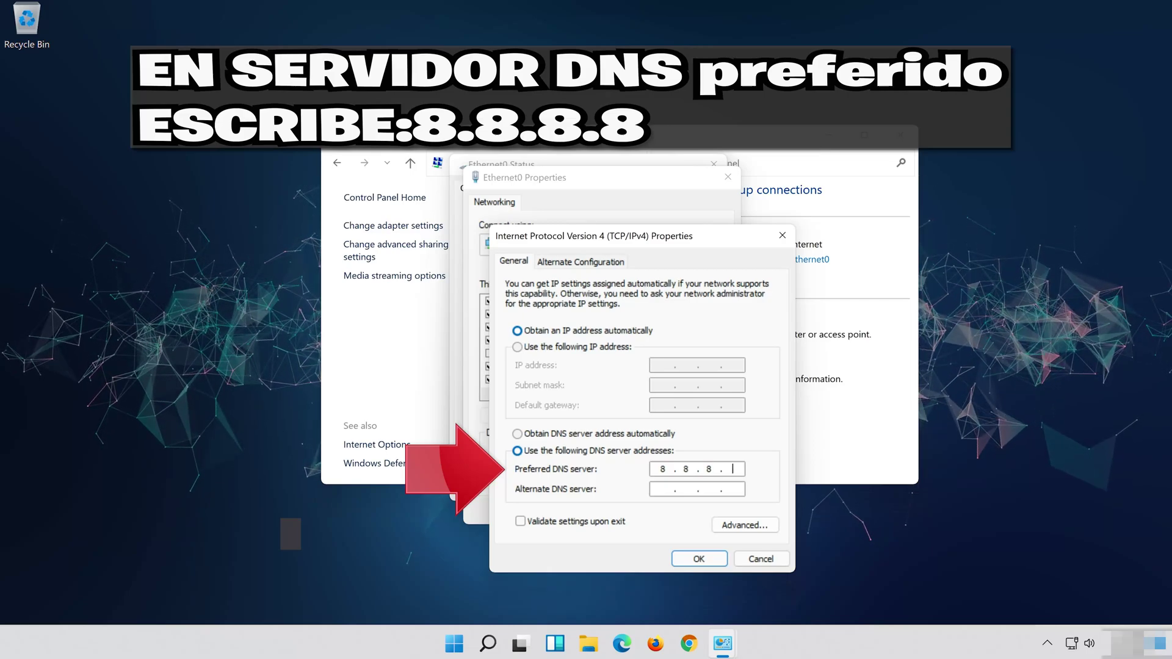
{"action": "left_click", "coordinate": [663, 490]}
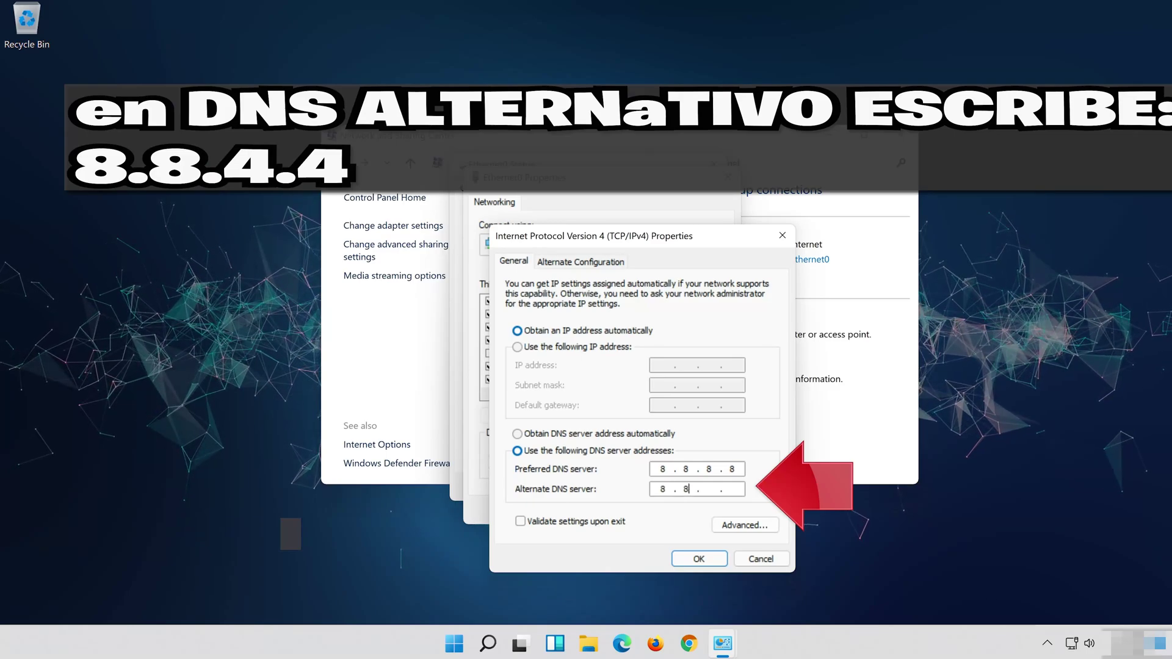
{"action": "type", "text": "8.8.4"}
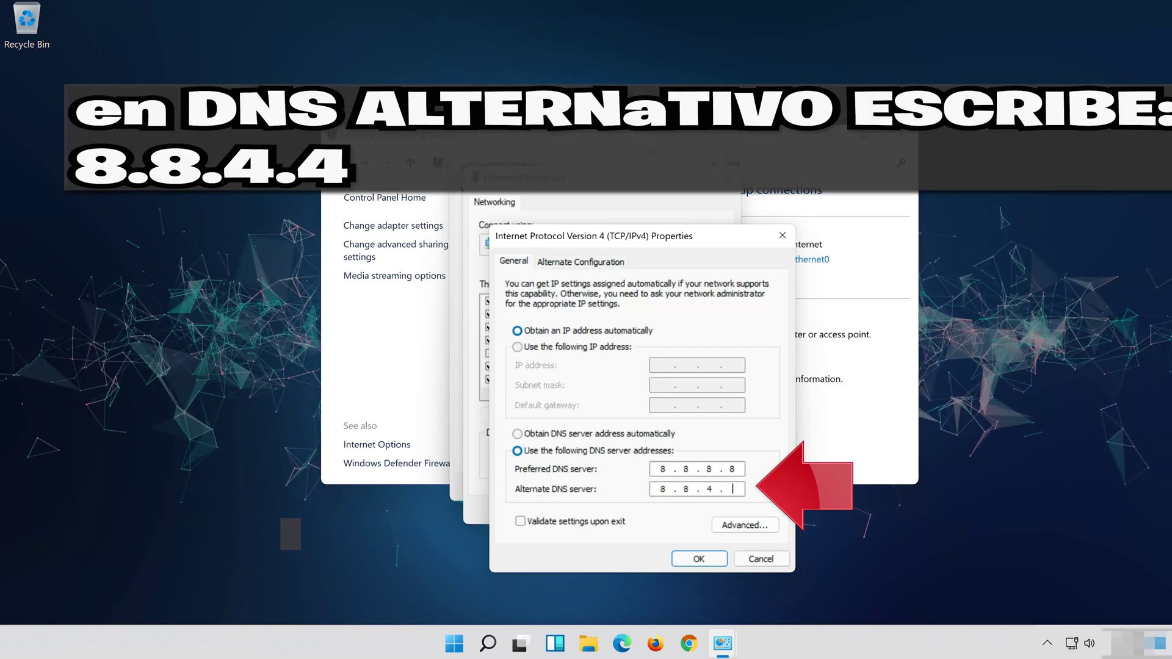
{"action": "type", "text": ".4"}
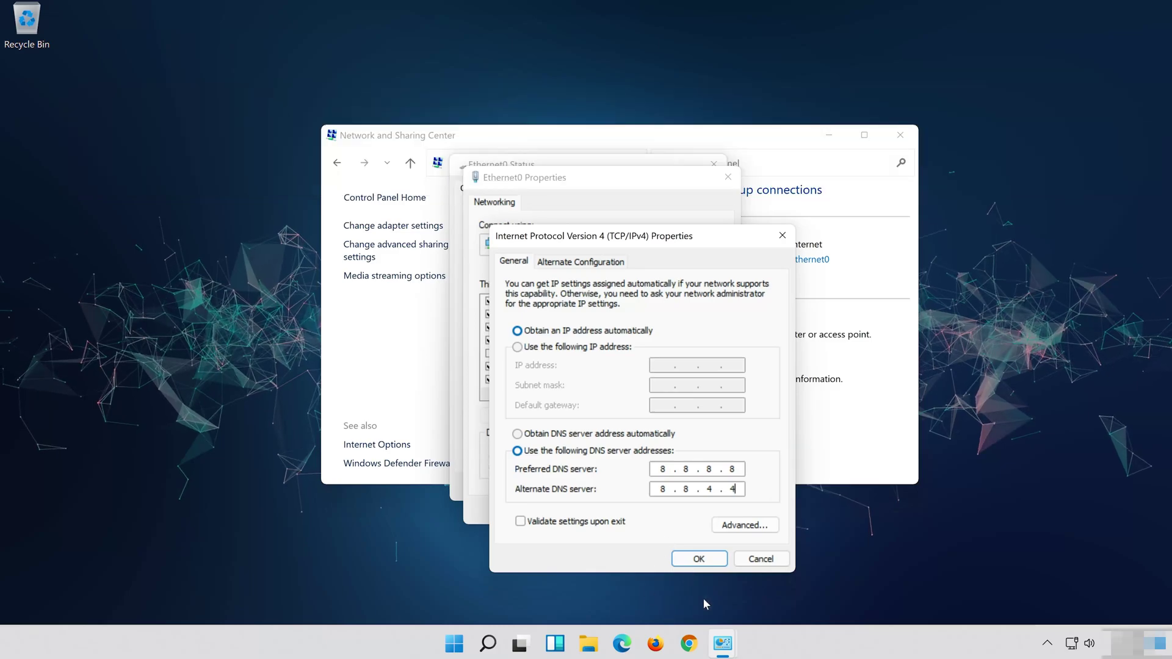
{"action": "left_click", "coordinate": [699, 558]}
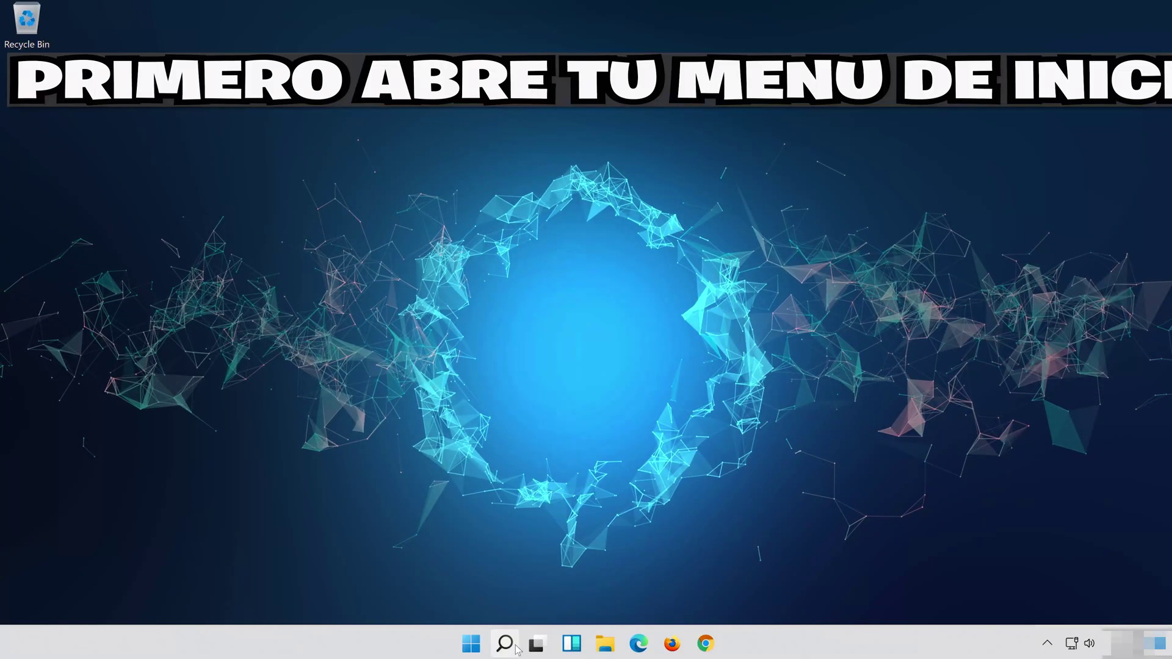
Search Windows for settings, launch the Settings app and show its Network & internet page.
{"action": "left_click", "coordinate": [515, 647]}
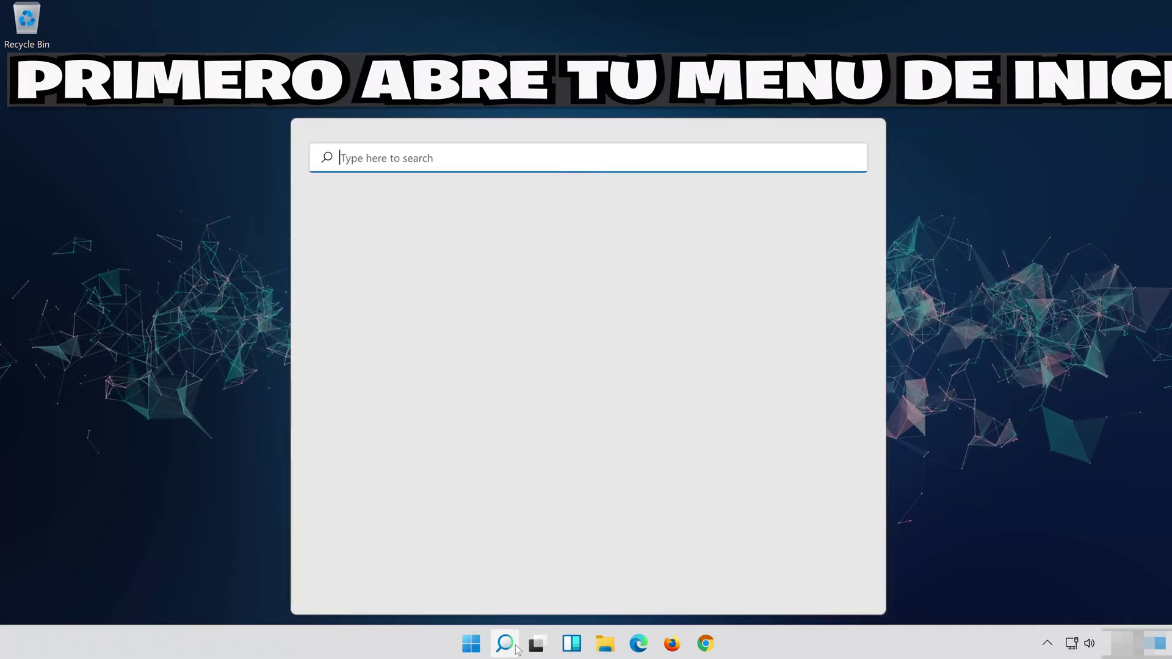
{"action": "type", "text": "settings"}
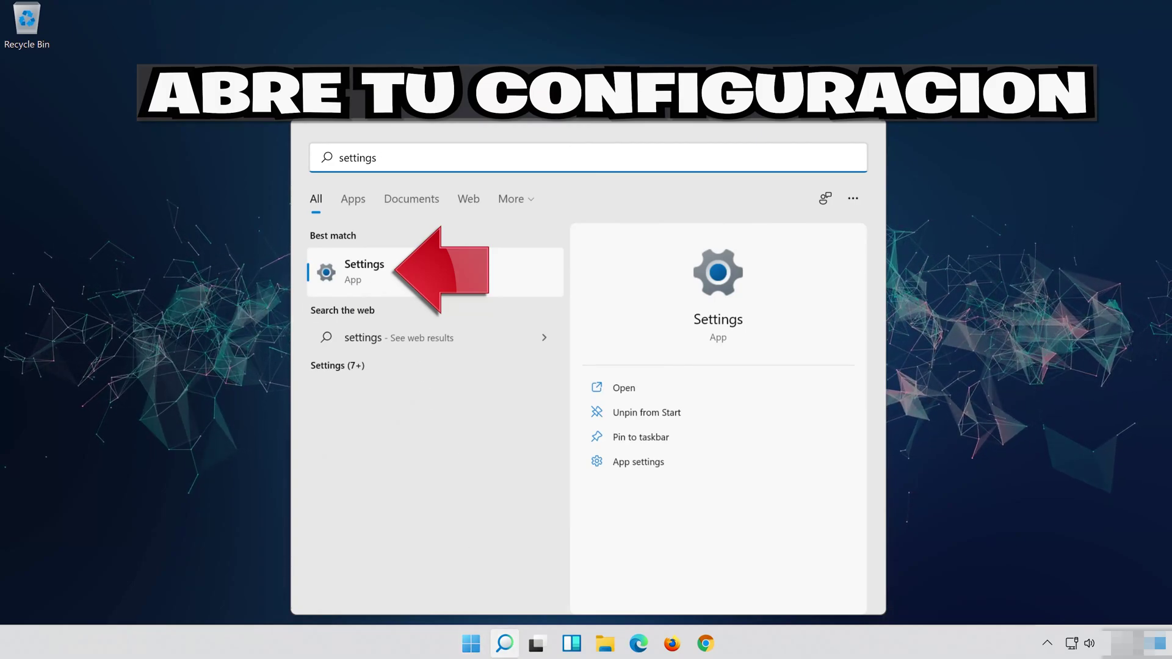
{"action": "left_click", "coordinate": [418, 280]}
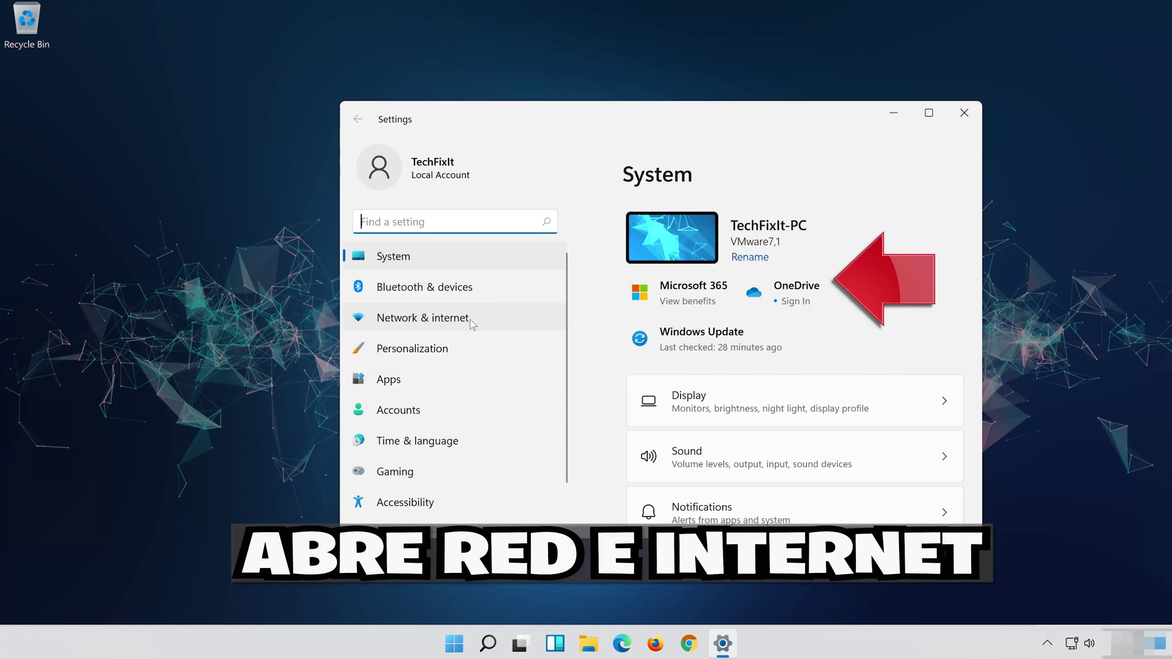
{"action": "left_click", "coordinate": [453, 321]}
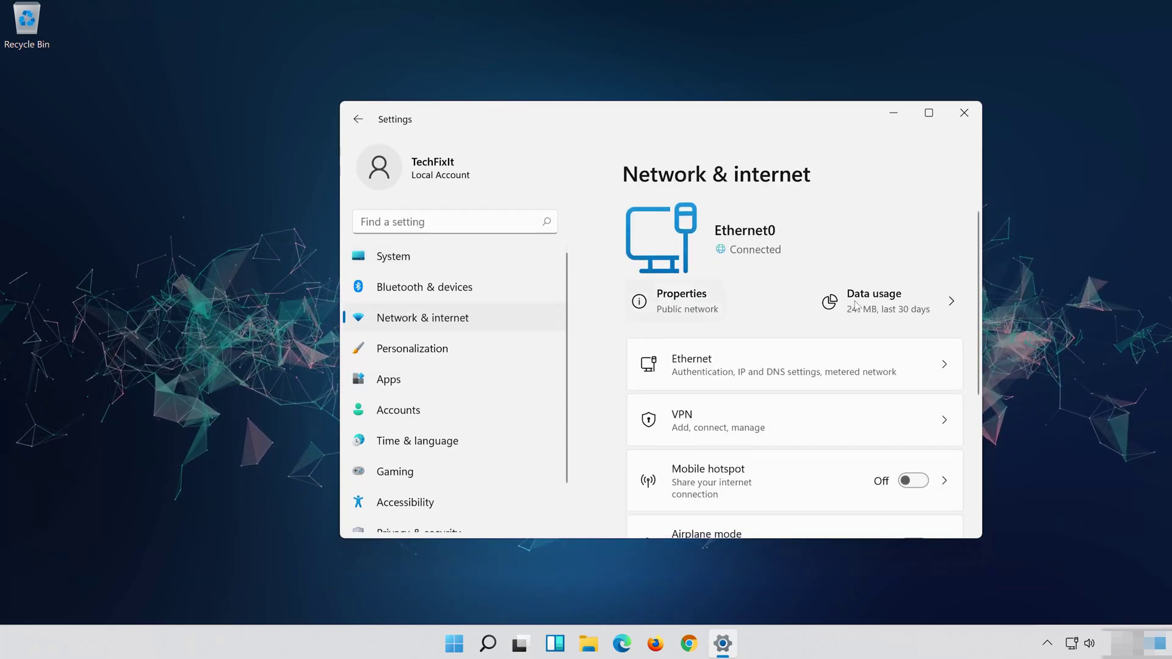
Run a network reset from the advanced network settings, confirm it and dismiss the sign-out notice.
{"action": "scroll", "coordinate": [851, 305], "scroll_direction": "down", "scroll_amount": 4}
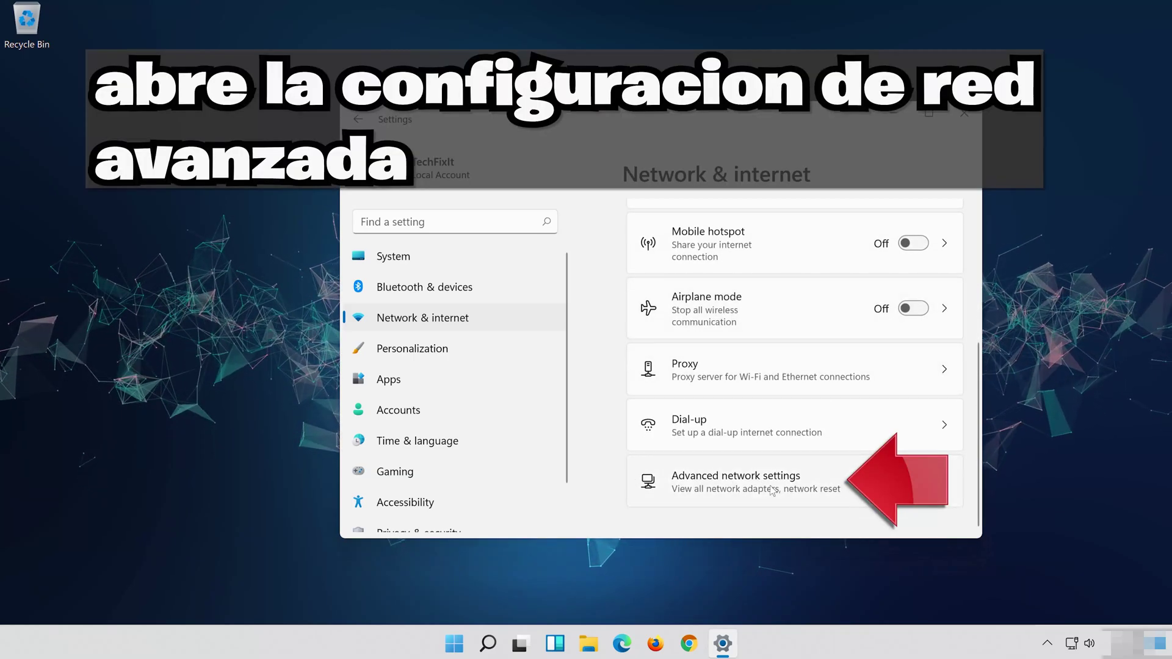
{"action": "left_click", "coordinate": [719, 487]}
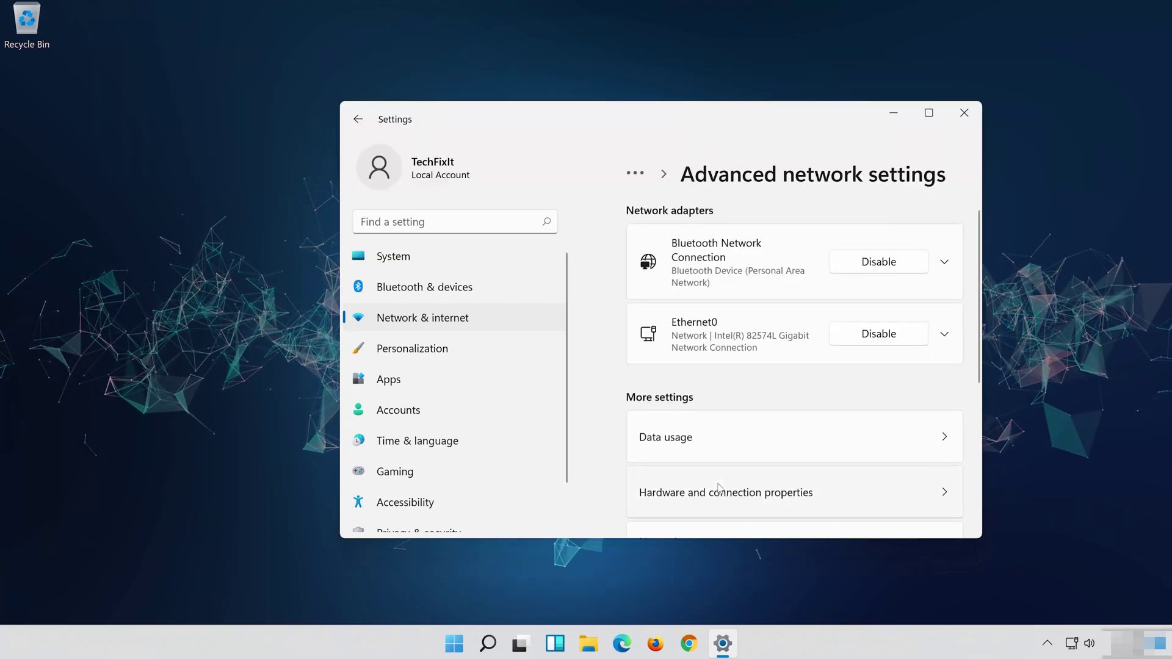
{"action": "scroll", "coordinate": [718, 485], "scroll_direction": "down", "scroll_amount": 1}
{"action": "scroll", "coordinate": [720, 488], "scroll_direction": "down", "scroll_amount": 2}
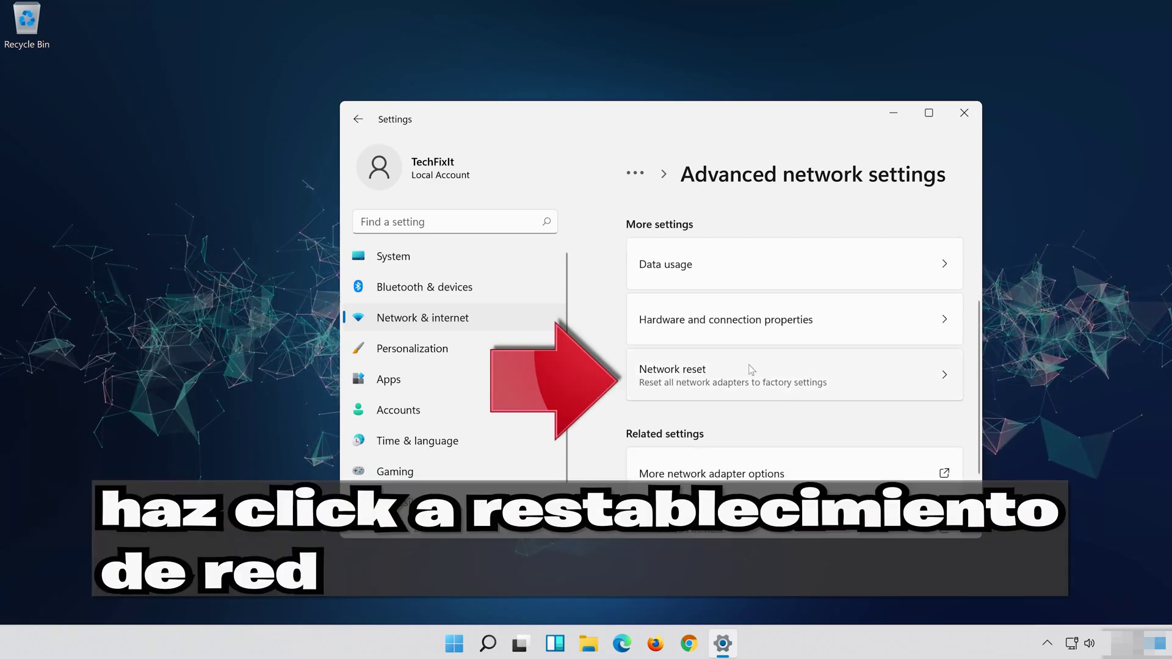
{"action": "left_click", "coordinate": [808, 371]}
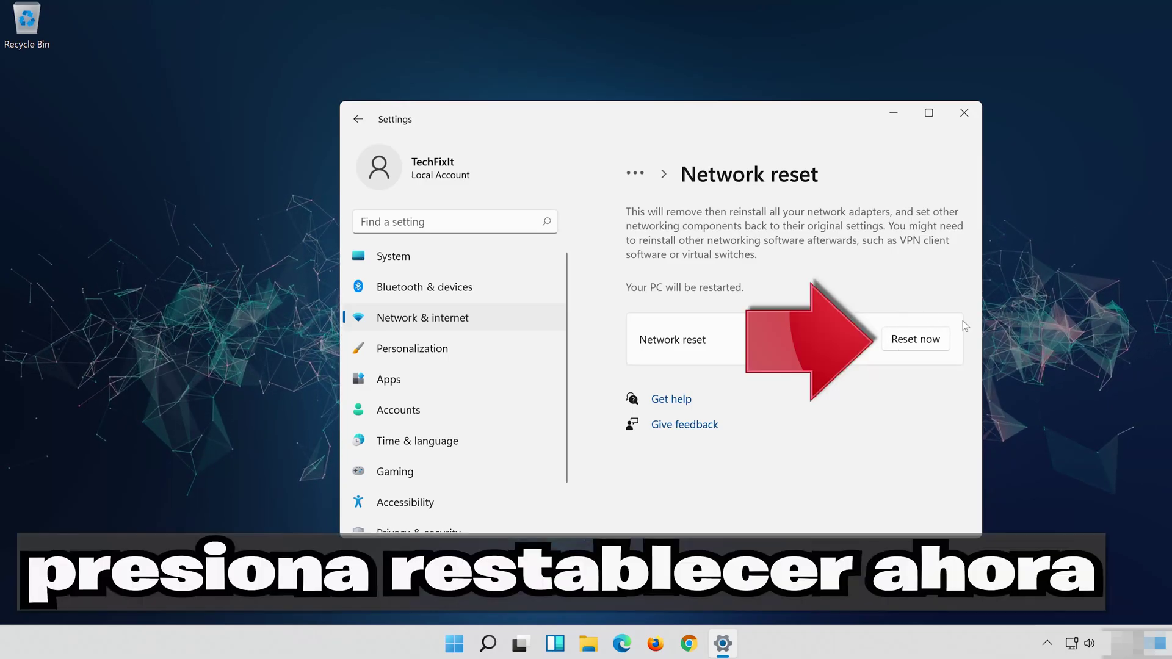
{"action": "left_click", "coordinate": [922, 338]}
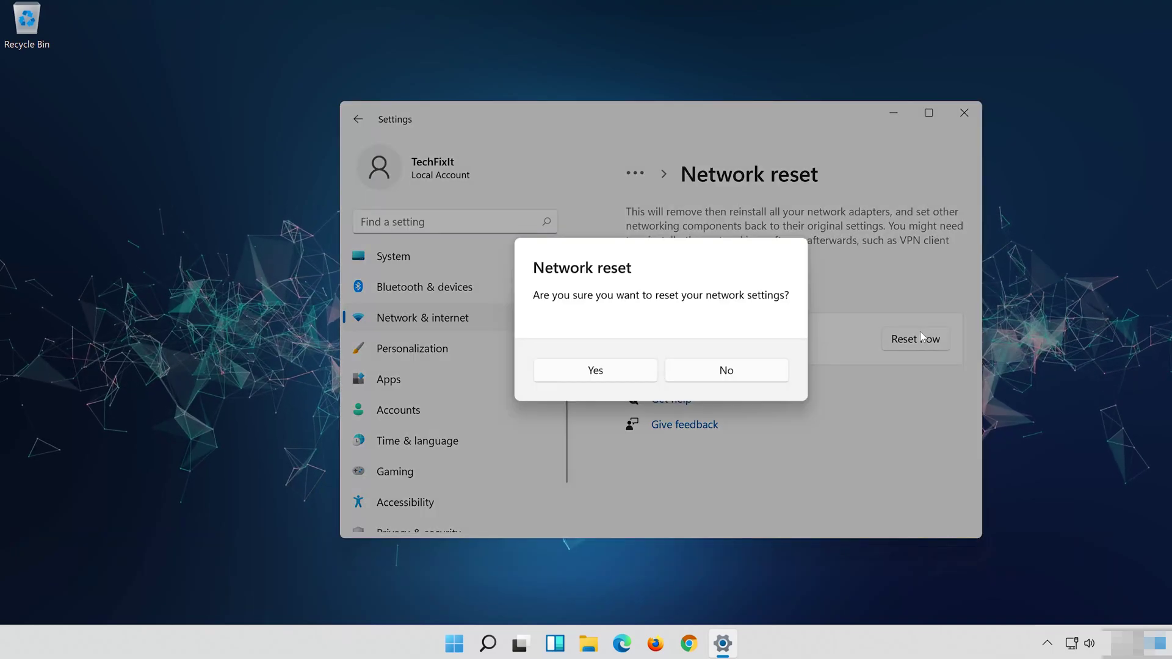
{"action": "left_click", "coordinate": [604, 374]}
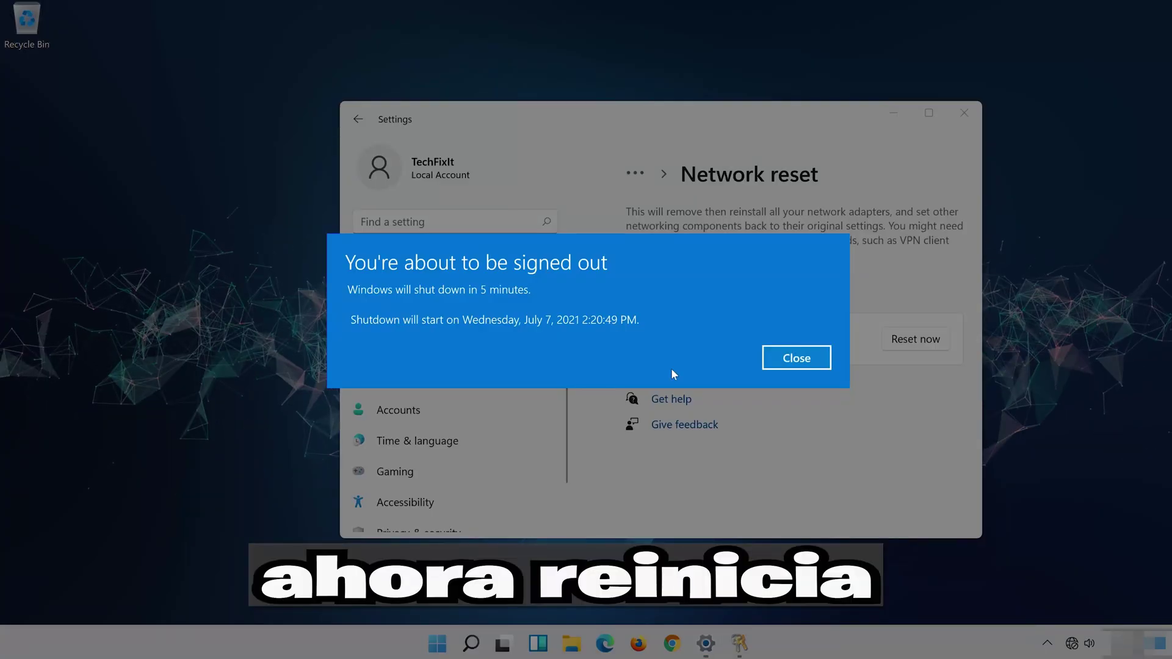
{"action": "left_click", "coordinate": [793, 364]}
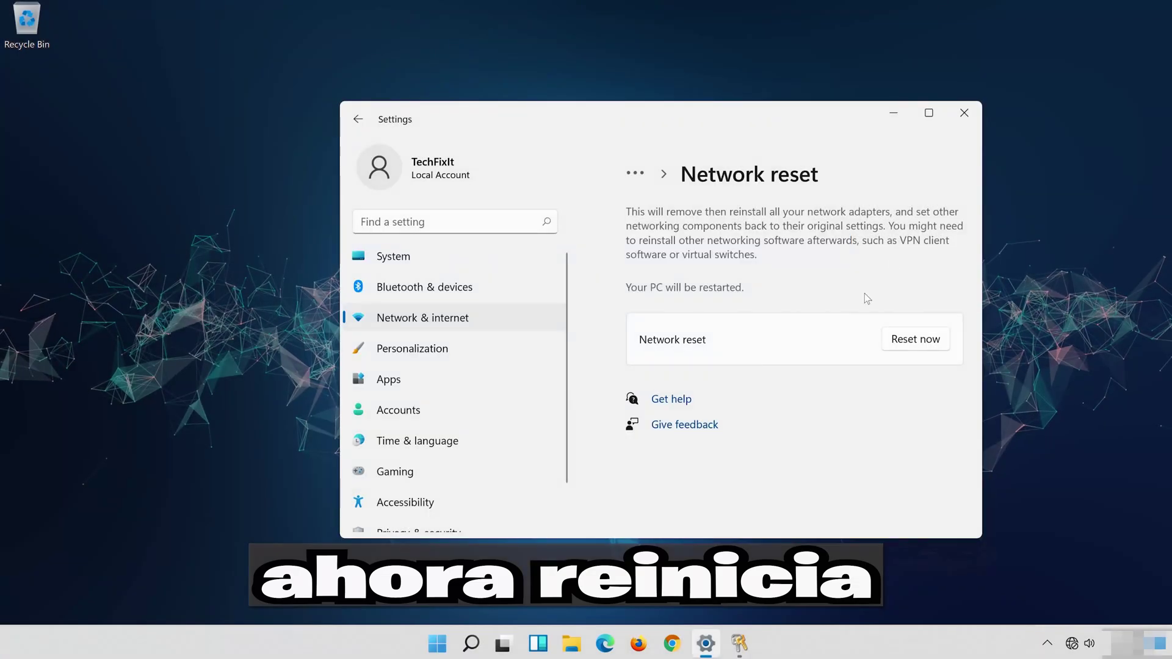
Close the Settings window and restart the computer.
{"action": "left_click", "coordinate": [963, 112]}
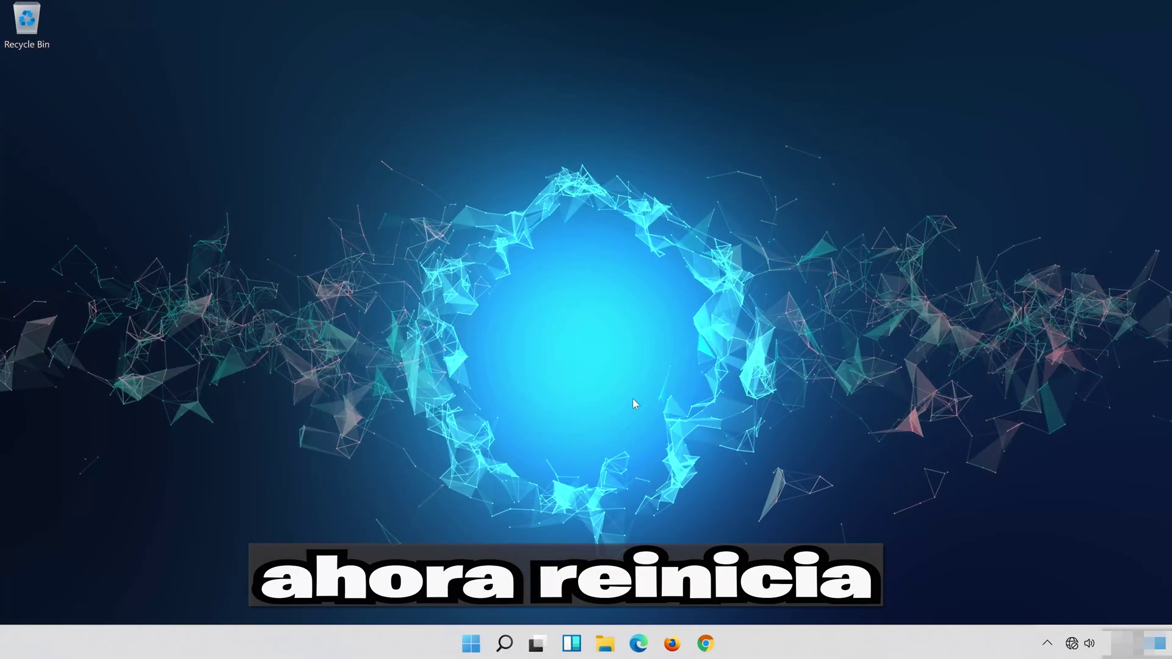
{"action": "left_click", "coordinate": [459, 652]}
{"action": "left_click", "coordinate": [779, 591]}
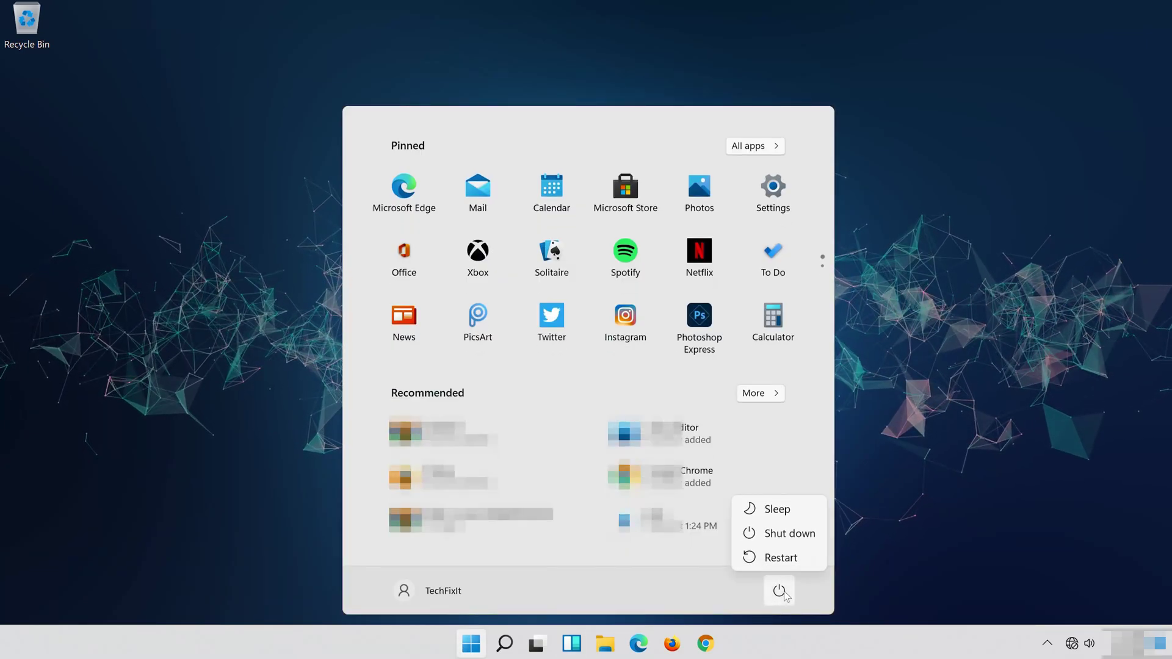
{"action": "left_click", "coordinate": [788, 557]}
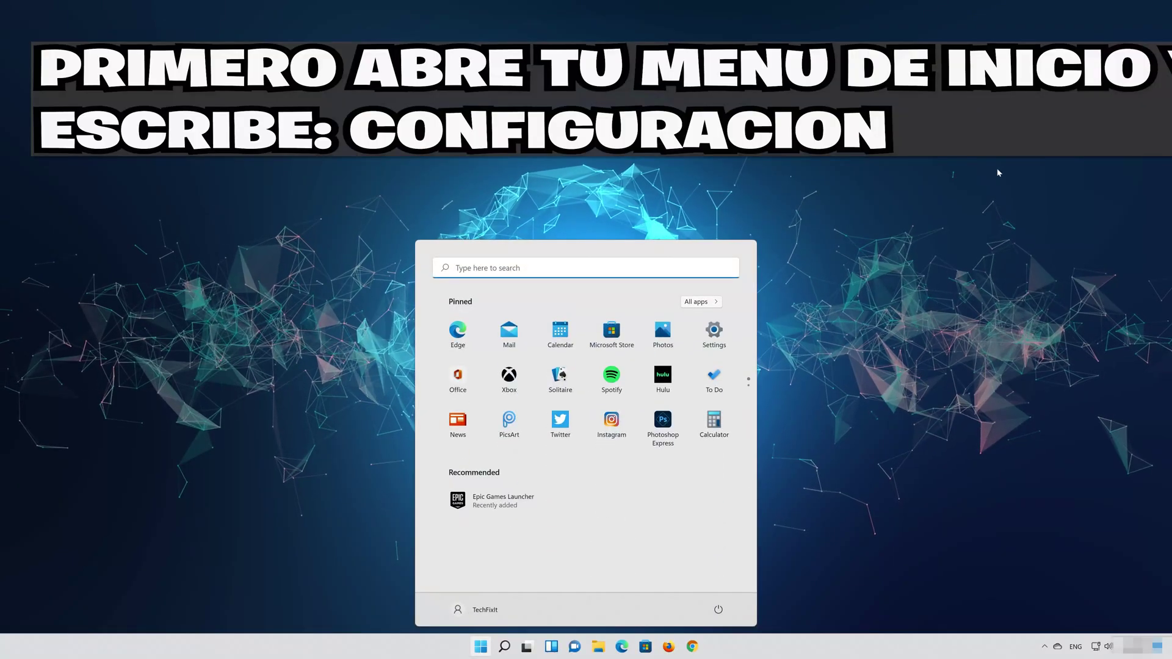
Search Windows for settings, launch the Settings app and show the Apps & features page.
{"action": "type", "text": "settings"}
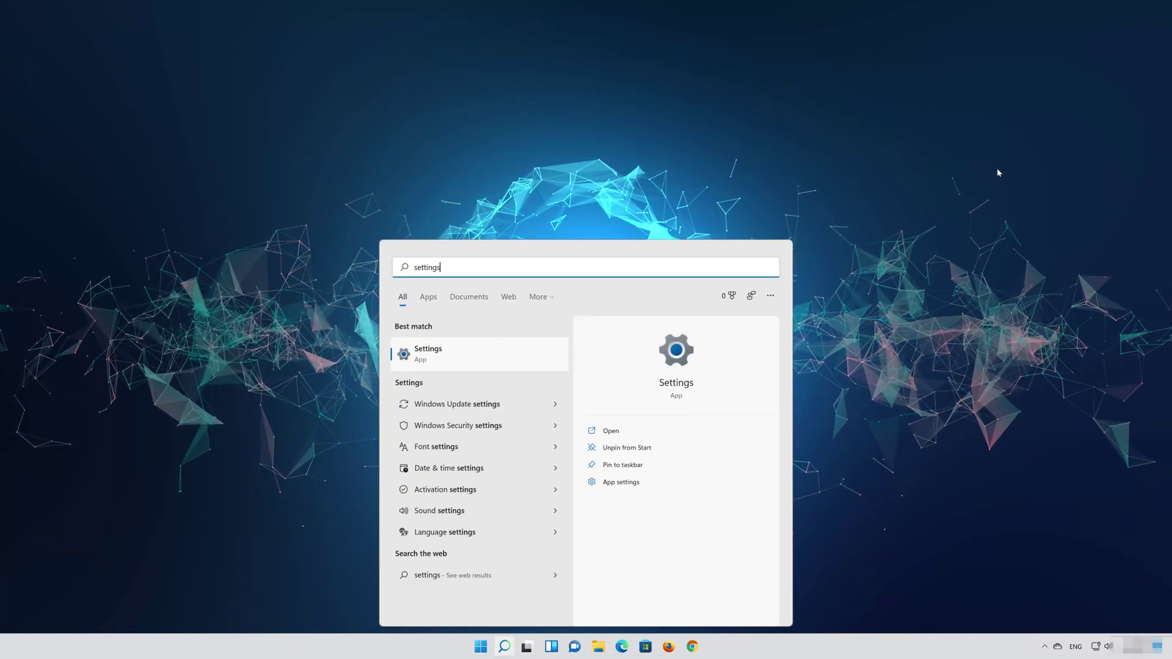
{"action": "left_click", "coordinate": [479, 358]}
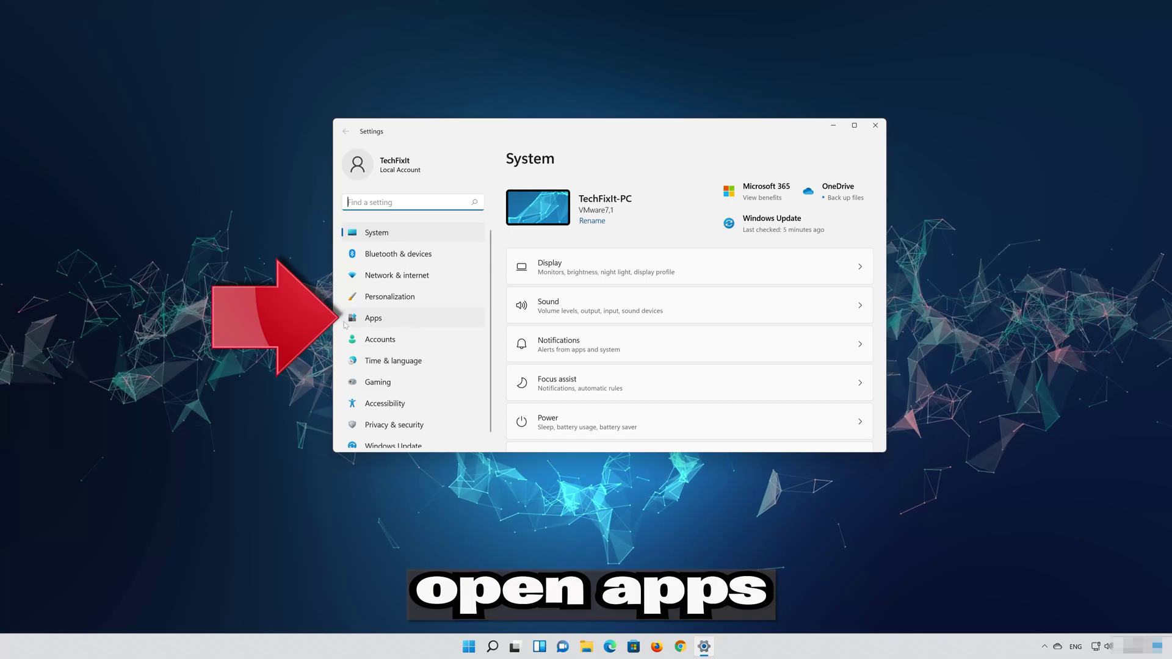
{"action": "left_click", "coordinate": [407, 324]}
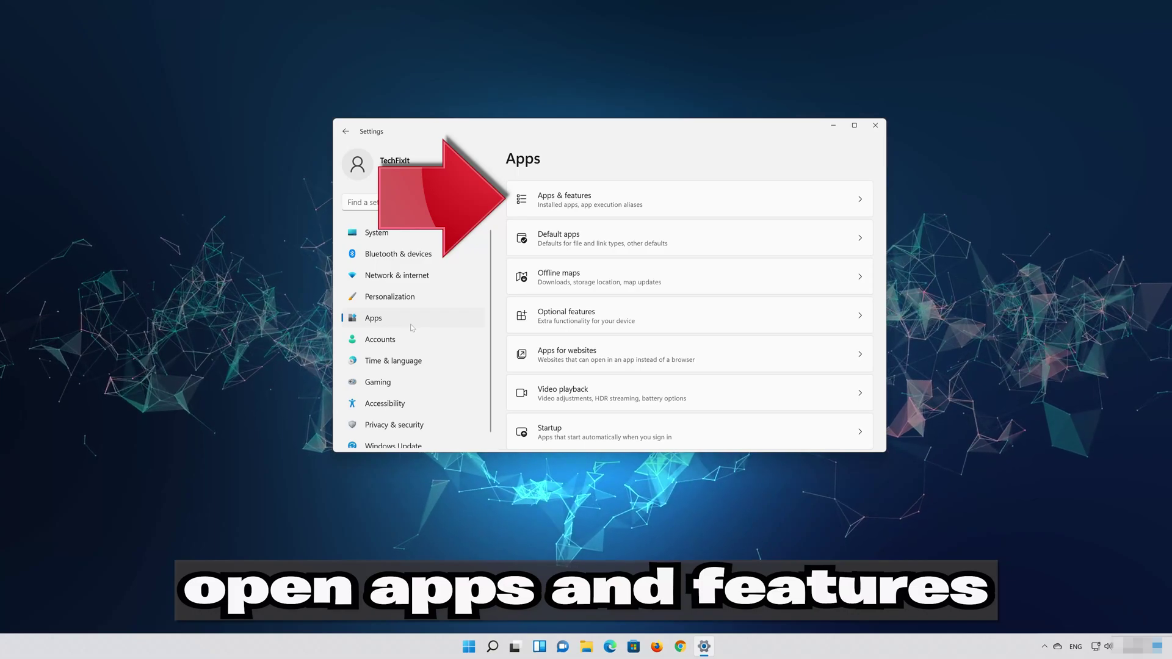
{"action": "left_click", "coordinate": [619, 204]}
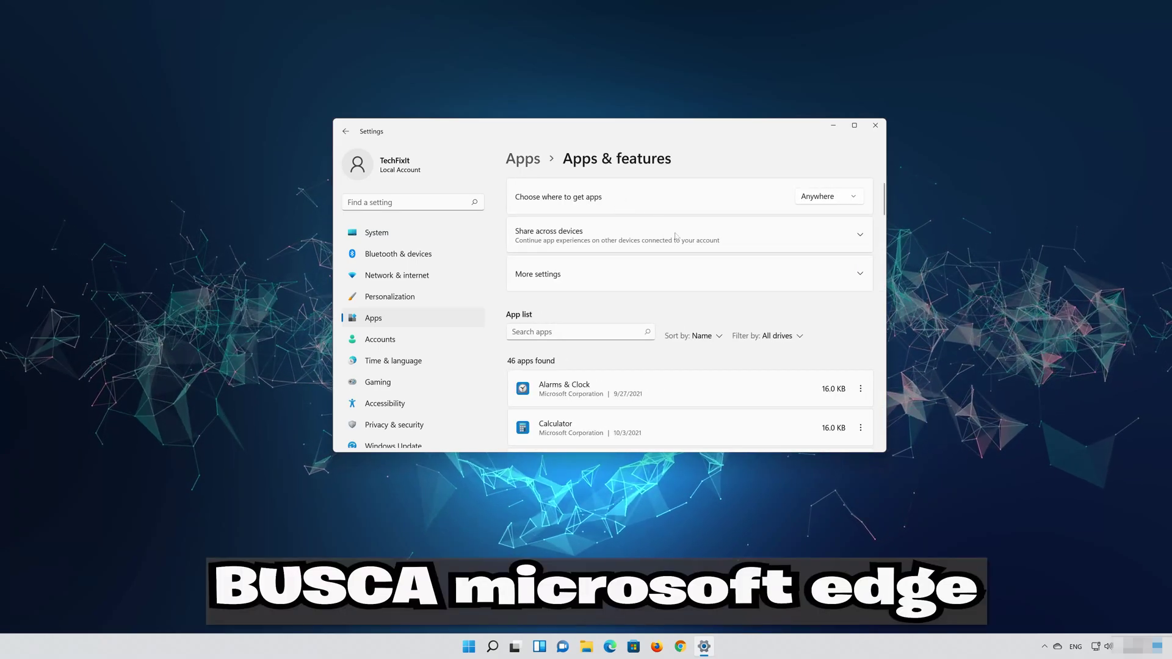
Modify Microsoft Edge from the app list, allowing Microsoft Edge Update to make changes, and start the browser repair with Settings closed.
{"action": "scroll", "coordinate": [739, 266], "scroll_direction": "down", "scroll_amount": 8}
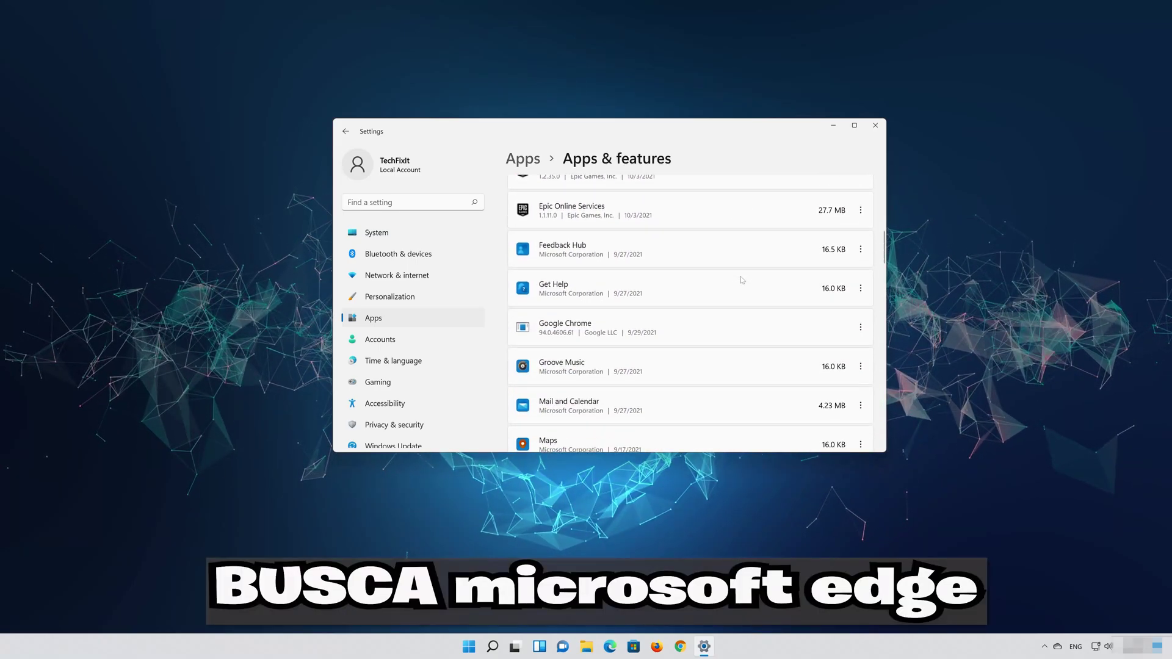
{"action": "scroll", "coordinate": [741, 280], "scroll_direction": "down", "scroll_amount": 3}
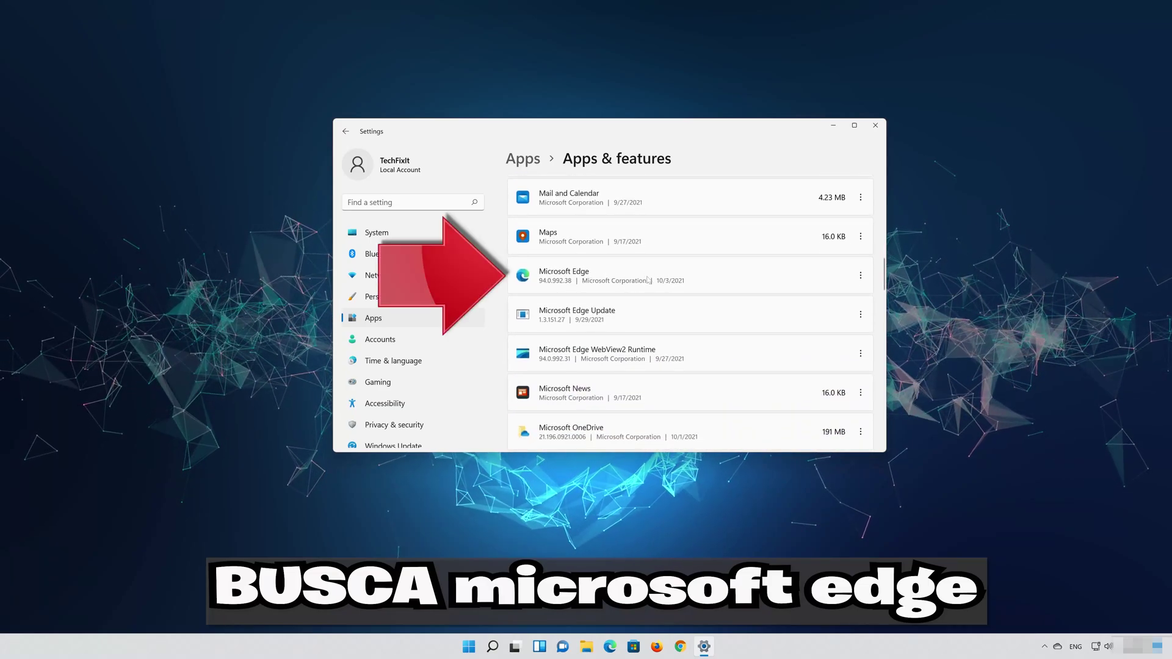
{"action": "left_click", "coordinate": [859, 276]}
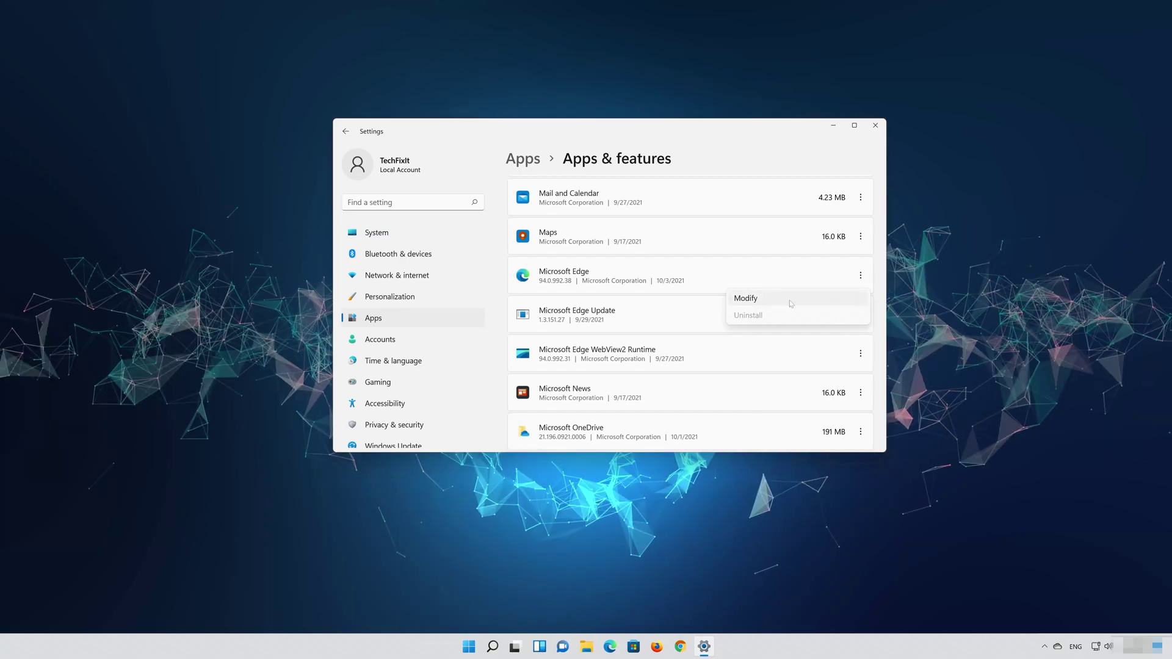
{"action": "left_click", "coordinate": [790, 300]}
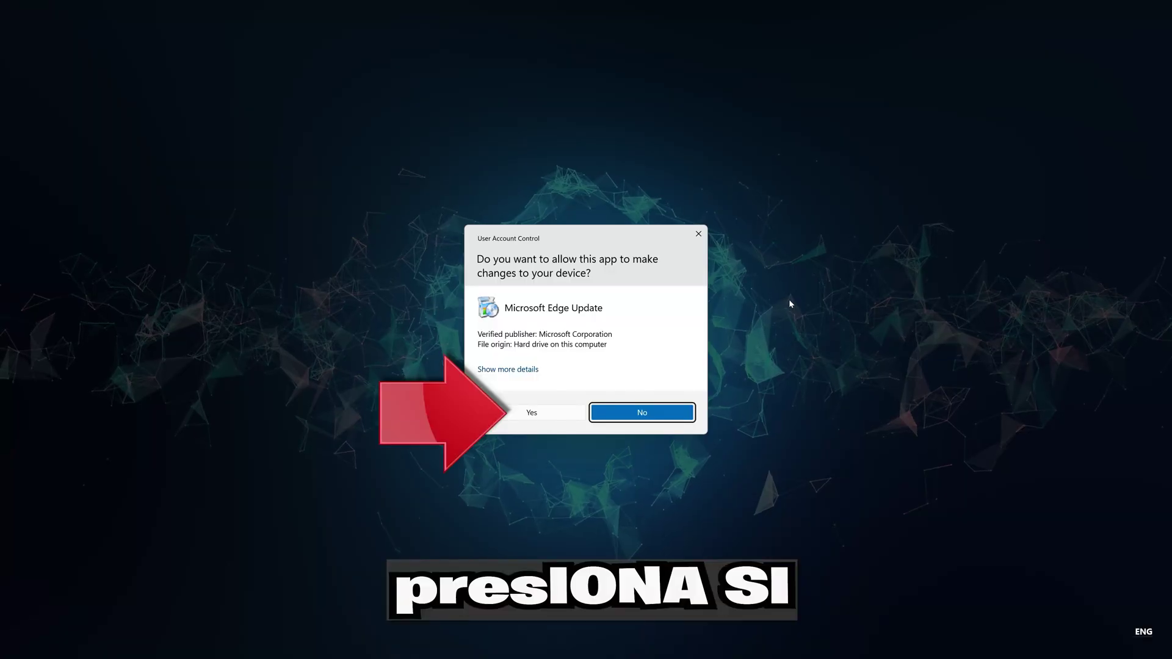
{"action": "left_click", "coordinate": [539, 415]}
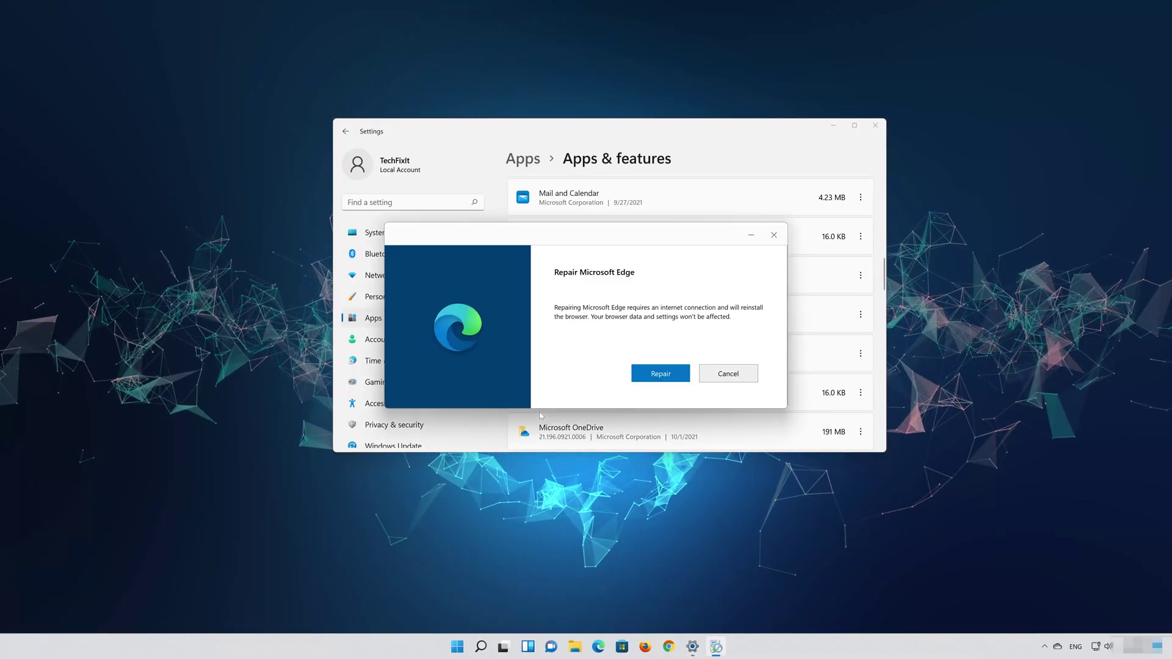
{"action": "left_click", "coordinate": [875, 125]}
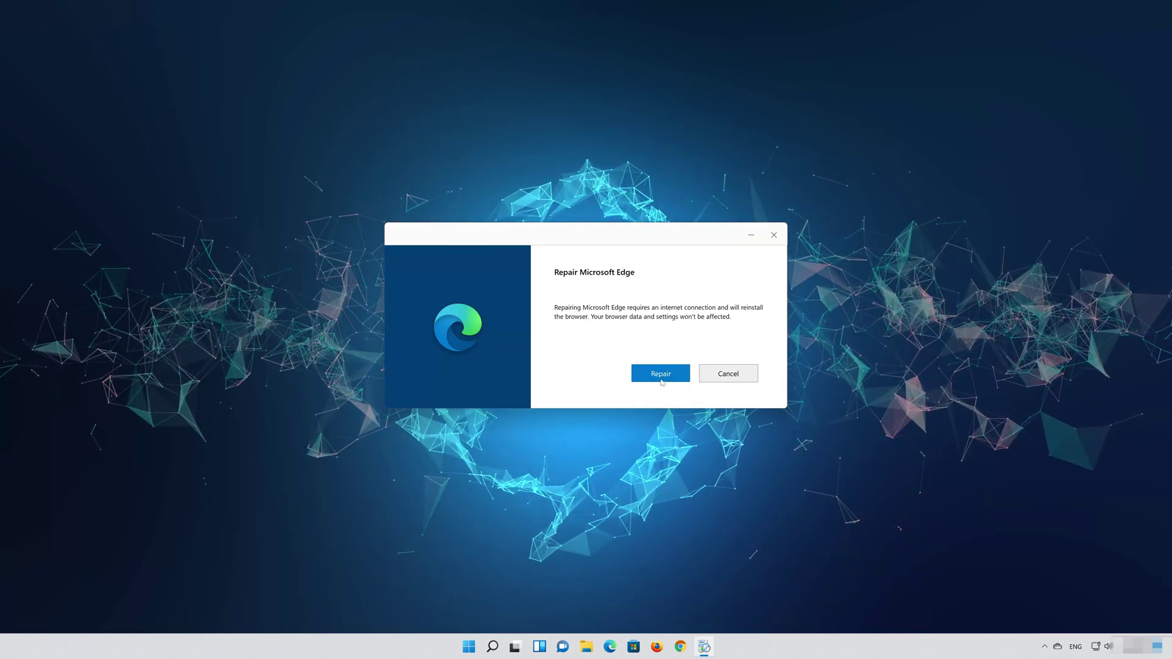
{"action": "left_click", "coordinate": [661, 374]}
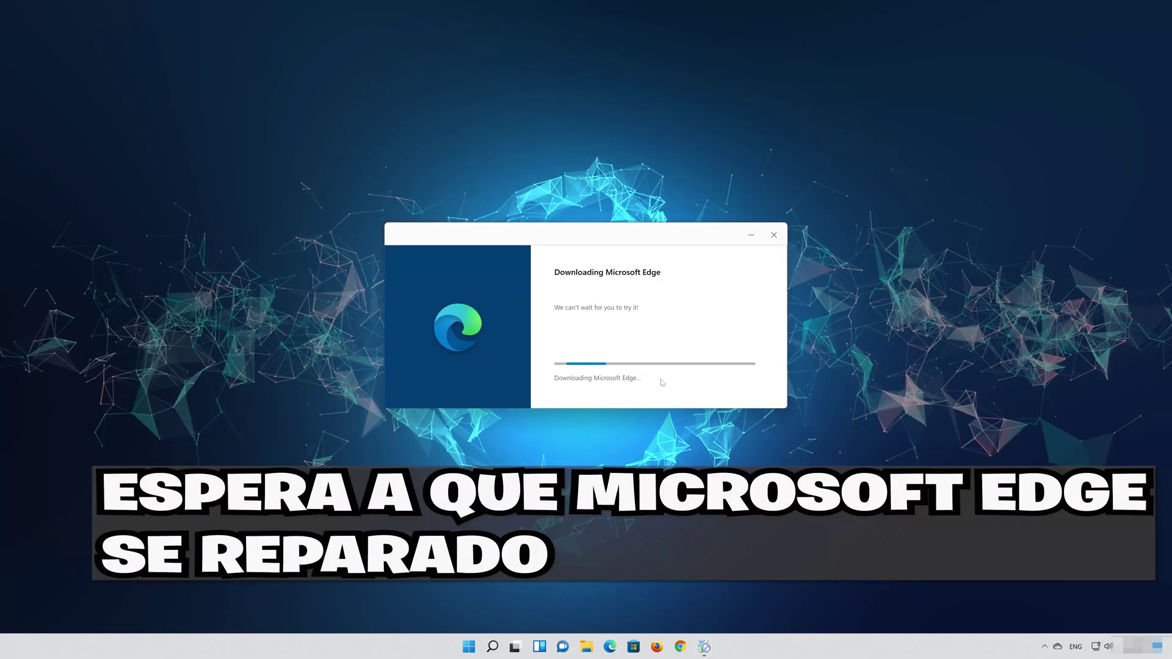